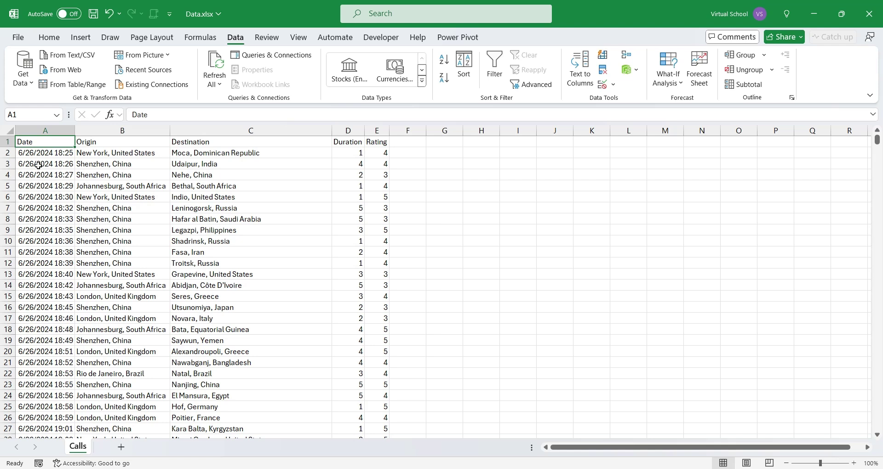
- Select the call records from the Date through Rating columns in the Calls sheet
click(105, 144)
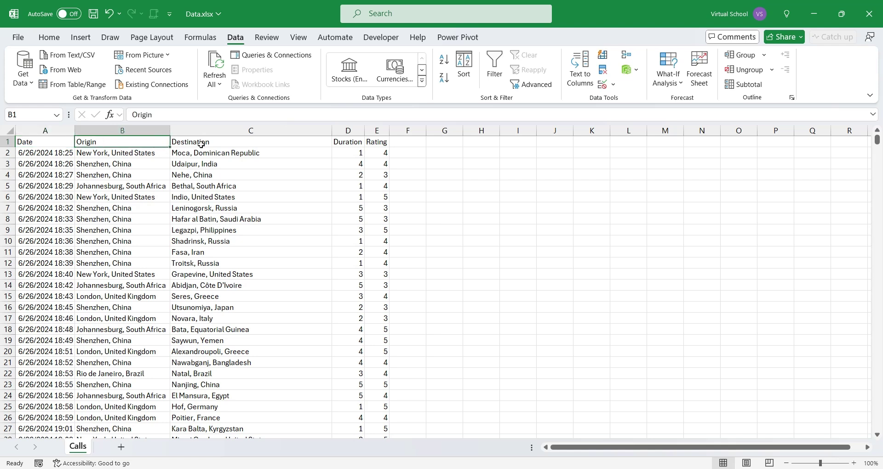
click(201, 144)
click(347, 143)
click(376, 143)
drag(64, 140, 382, 436)
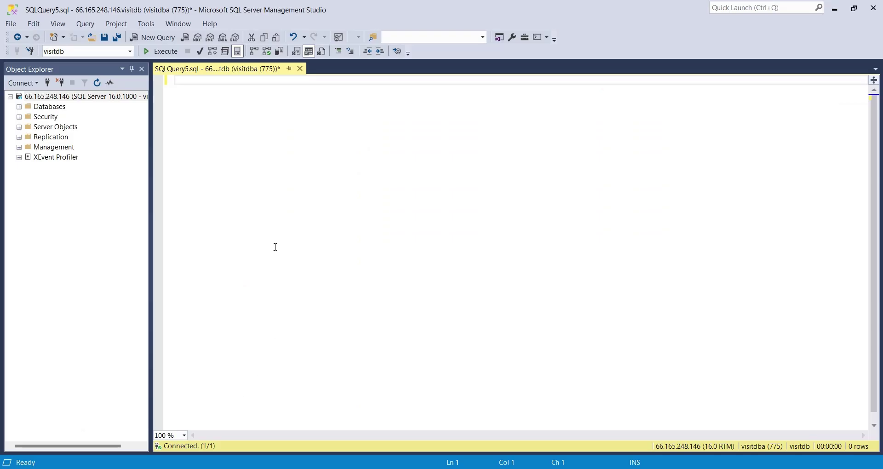
- Start a create table call_center_log statement with a Date datetime column
text(create table call_center_log)
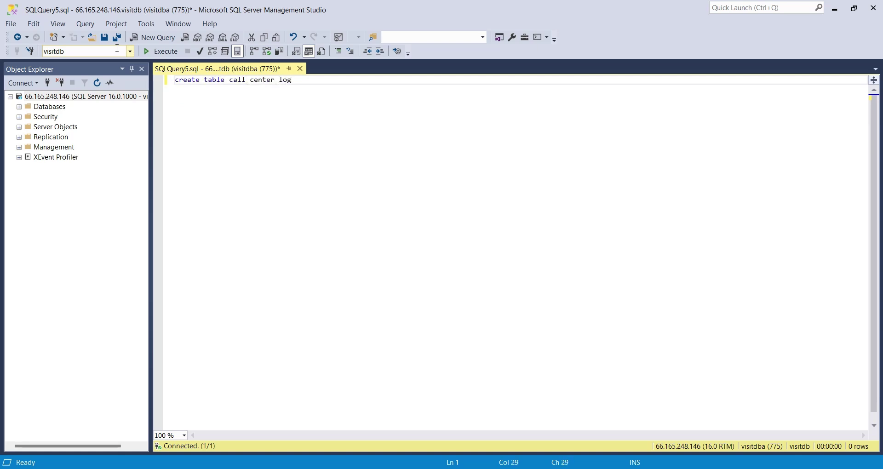
text(()
key(Return)
key(Return)
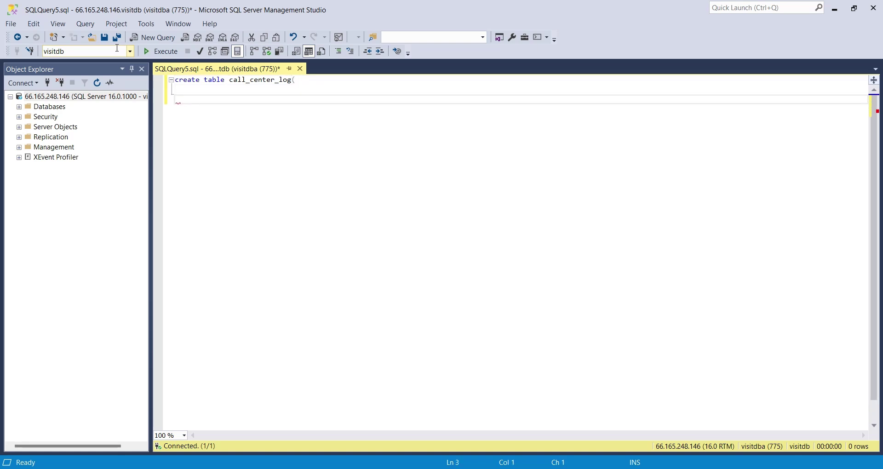
text())
key(Up)
key(Tab)
text(Date )
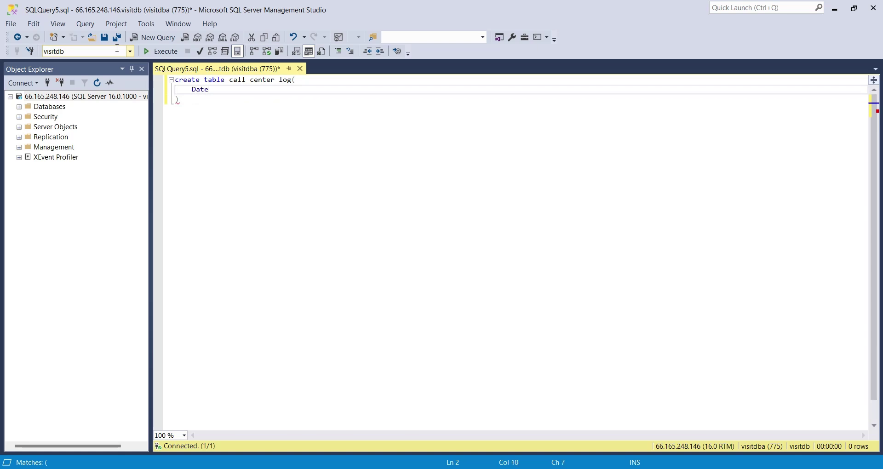
text(datetime;)
- Add Origin and Destination nvarchar(64), Duration tinyint and Rating tinyint column definitions
key(Return)
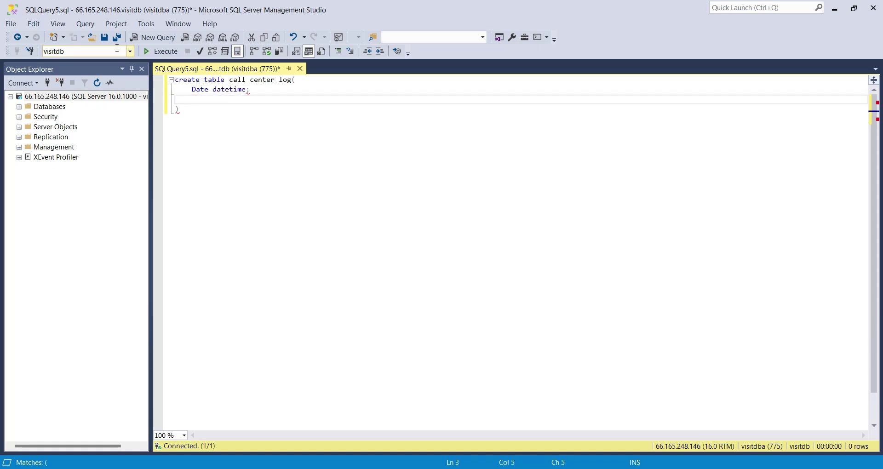
text(Origin nvarchar(64))
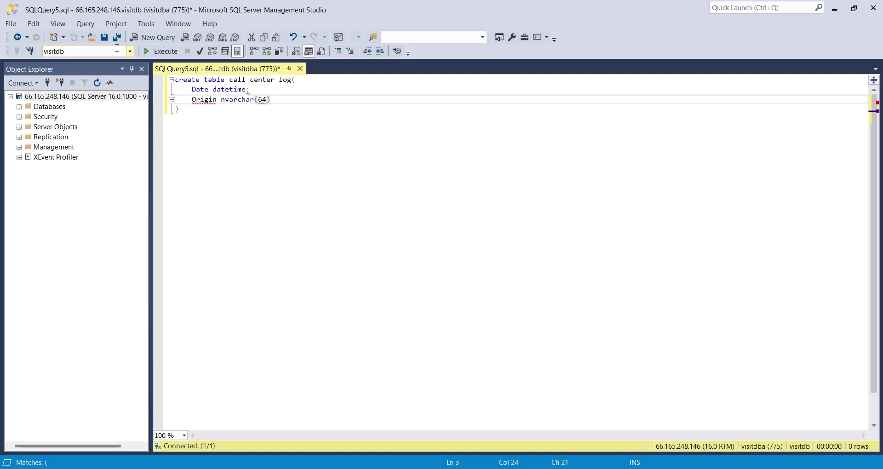
text(;)
key(Return)
text(Destination)
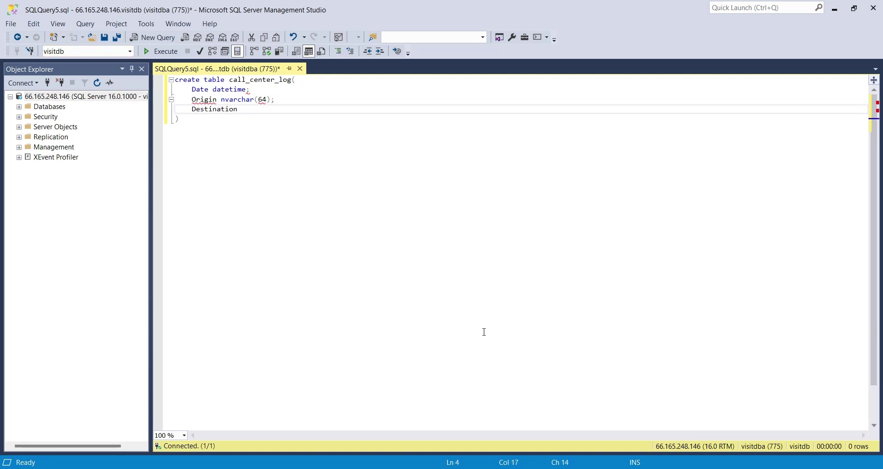
text( nvarchar(64);)
key(Return)
text(Dur)
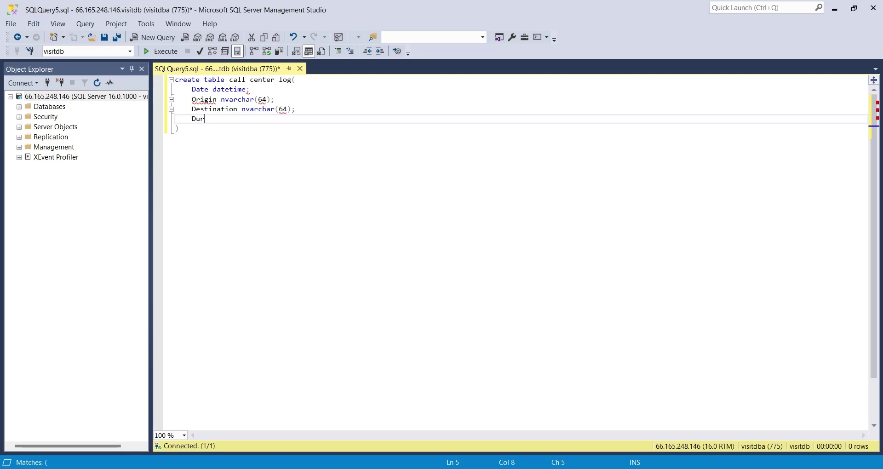
text(ation tinyint;)
key(Return)
text(Rating)
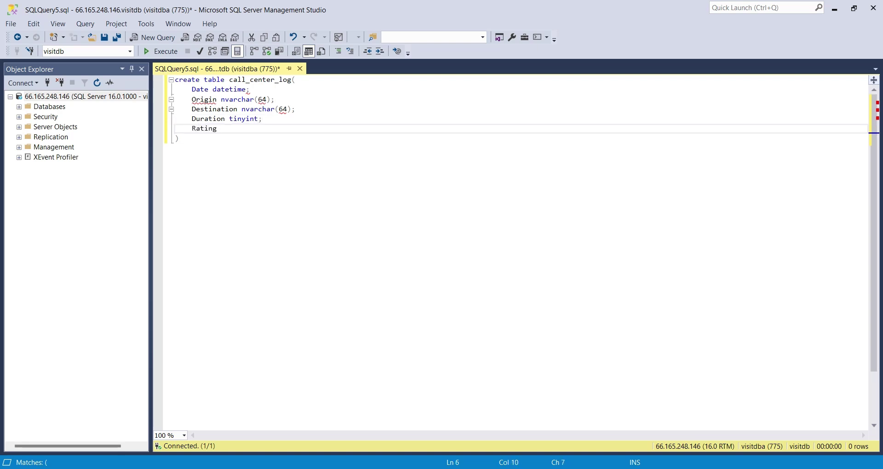
text( tinyint;)
- Change the column separators from semicolons to commas and rerun the create-table query successfully
click(164, 54)
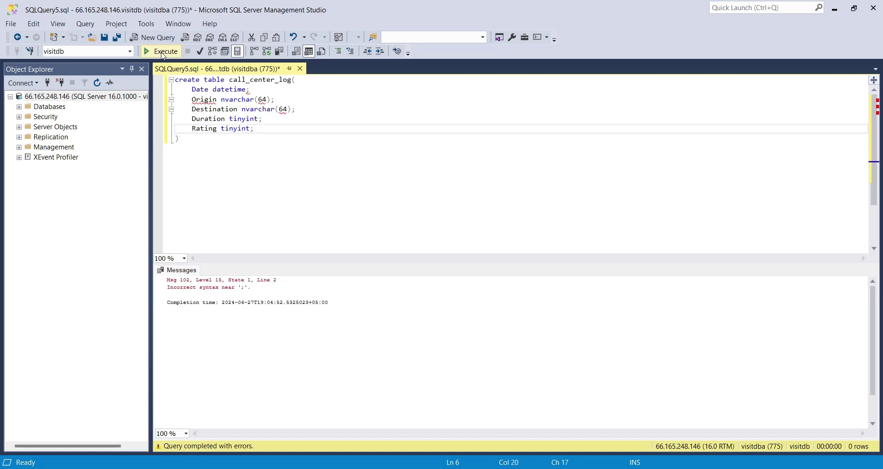
double_click(249, 89)
text(,)
double_click(272, 99)
text(,)
double_click(292, 109)
text(,)
double_click(260, 118)
text(,)
double_click(252, 129)
text(,)
click(169, 51)
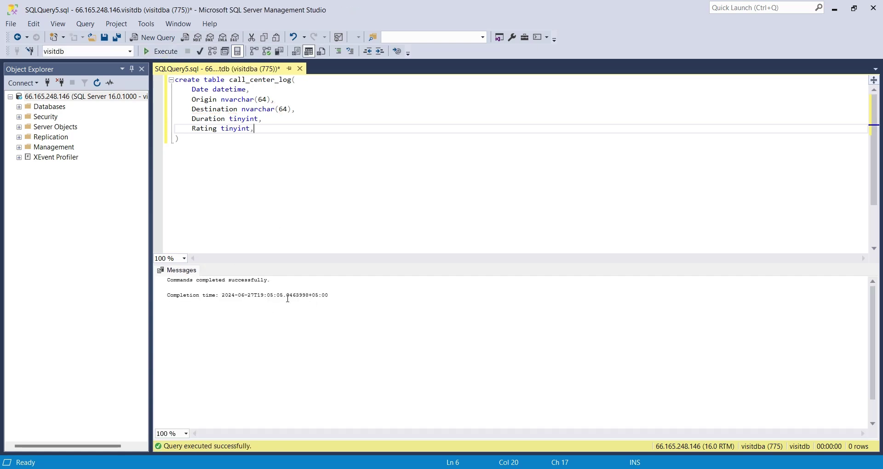
- Rewrite the query as select * from call_center_log, removing the column definitions
click(215, 144)
key(ctrl+shift+Home)
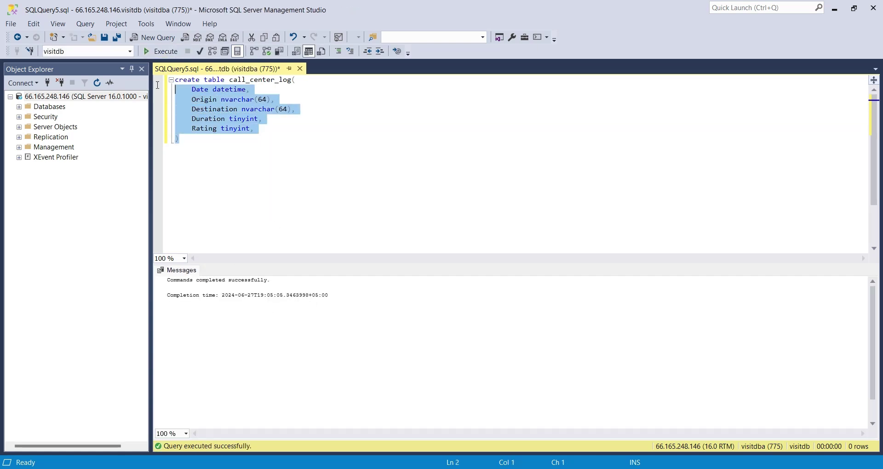
click(201, 137)
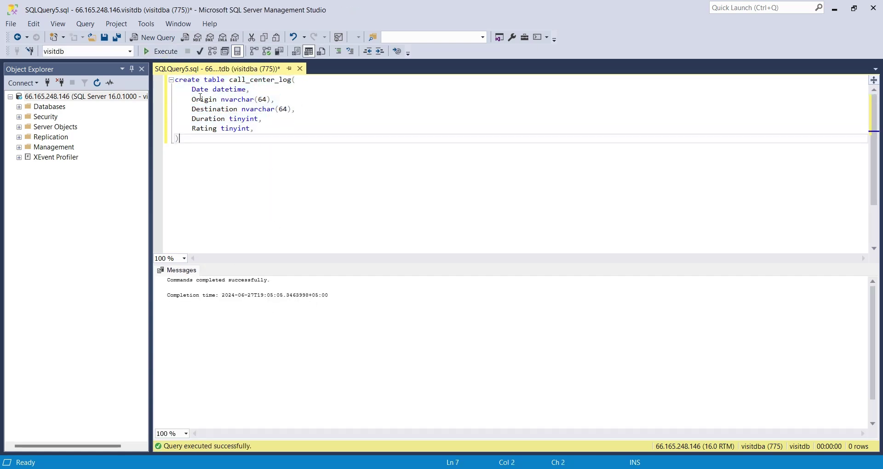
drag(201, 137, 244, 100)
key(shift+Up)
key(shift+Up)
key(shift+End)
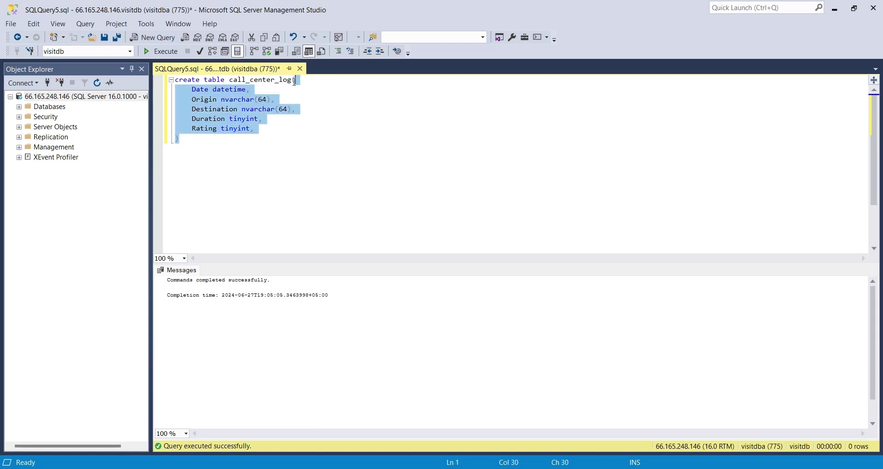
key(BackSpace)
key(BackSpace)
key(ctrl+Left)
key(Left)
key(shift+Home)
text(select * from)
key(BackSpace)
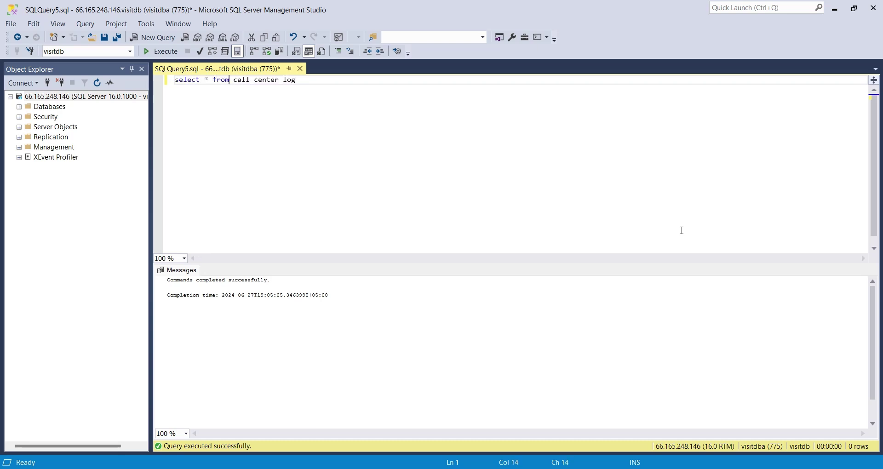
- Run select * from call_center_log to confirm five empty columns, then move to Power BI
key(F5)
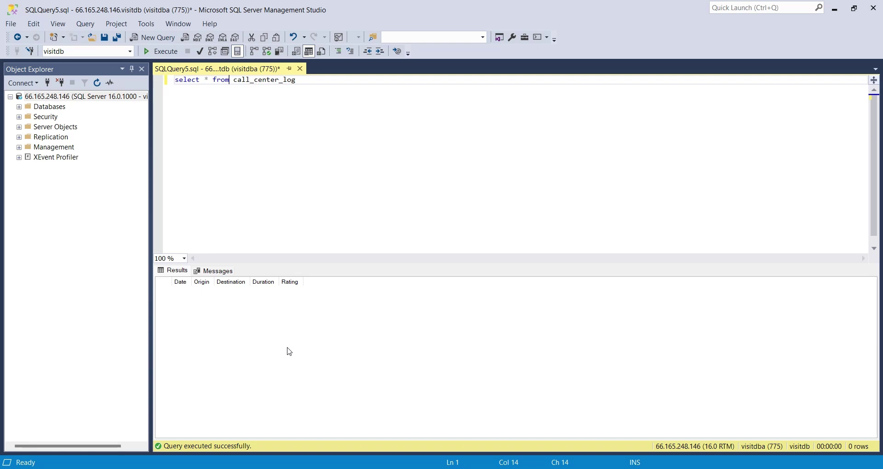
key(alt+Tab)
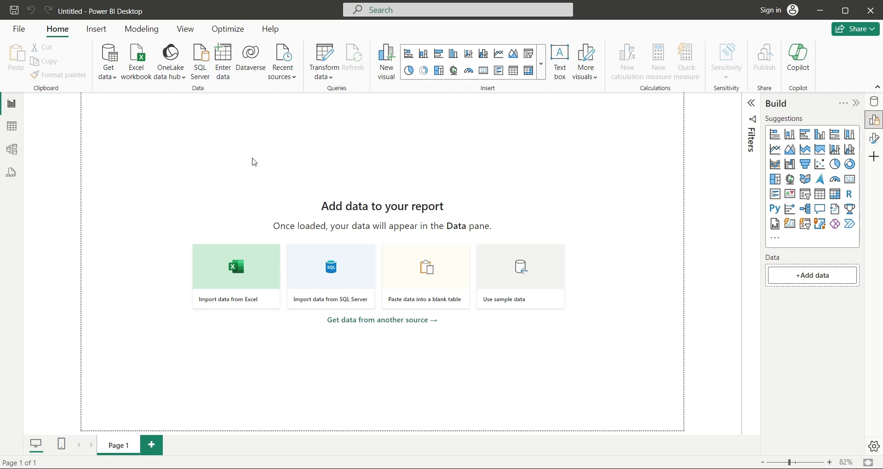
- Enter a Server Link table whose Link column holds the pasted simulation URL, and load it
click(225, 78)
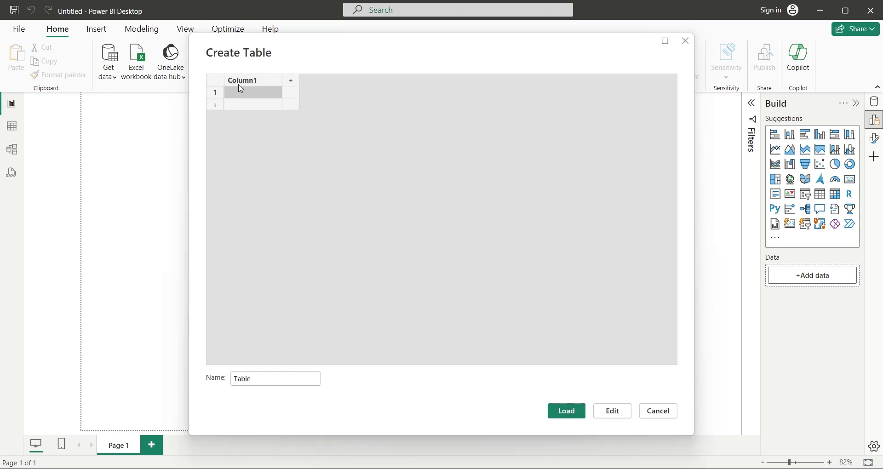
double_click(240, 86)
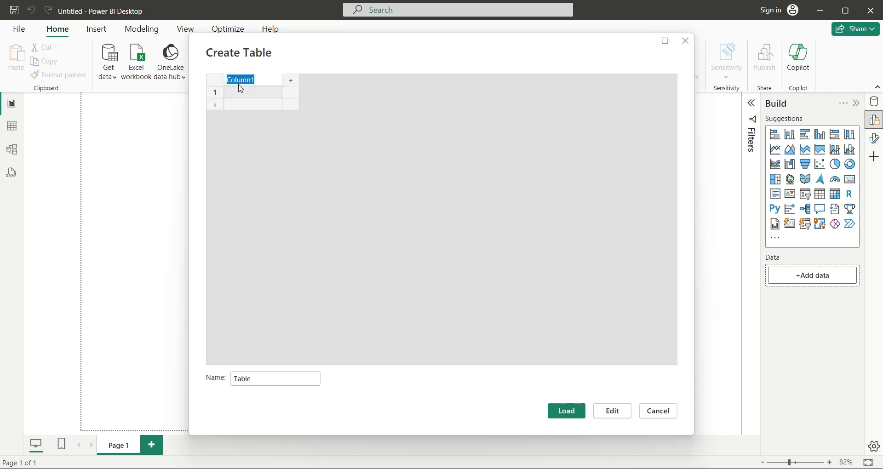
text(Link)
click(233, 96)
key(ctrl+v)
drag(283, 80, 497, 78)
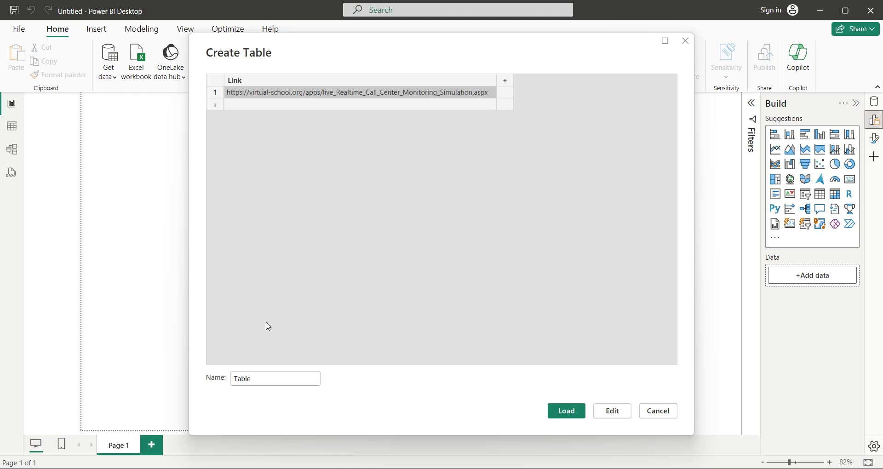
double_click(273, 380)
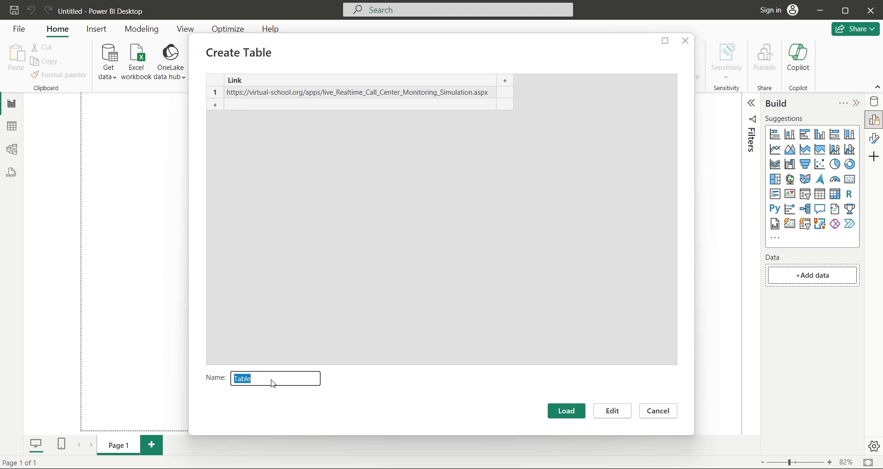
text(Server Link)
click(565, 412)
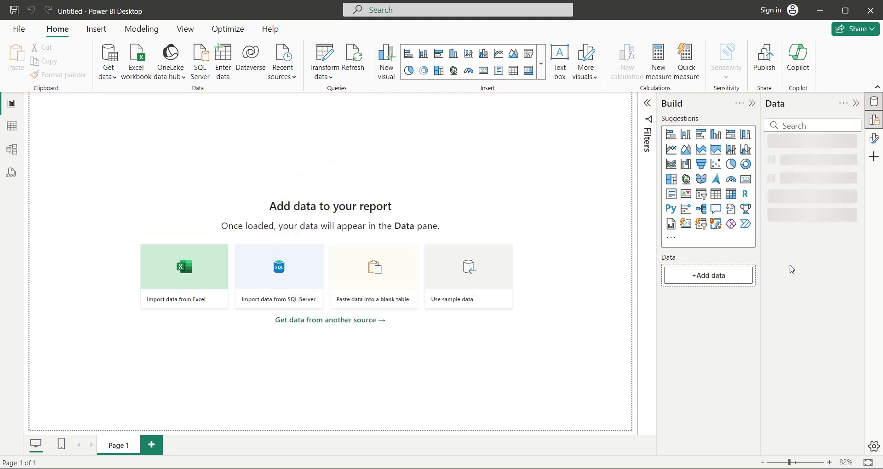
- Place Server Link's Link field on the page as a table column renamed Click Here
click(771, 144)
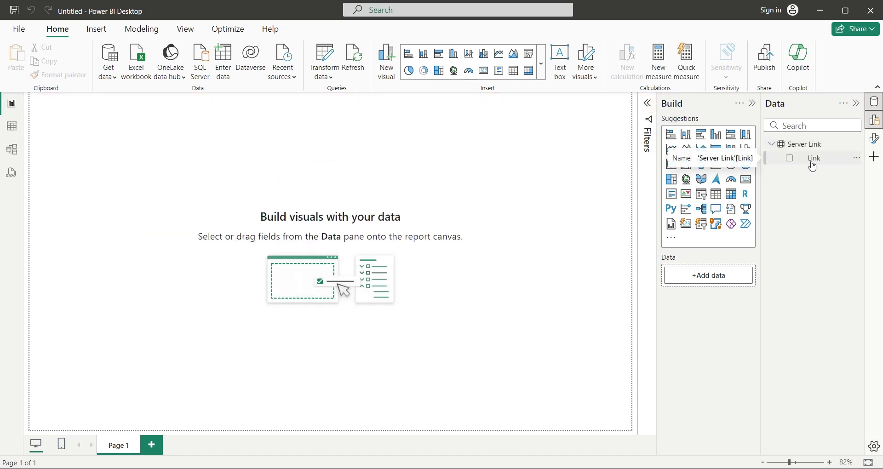
click(813, 161)
drag(813, 162, 568, 224)
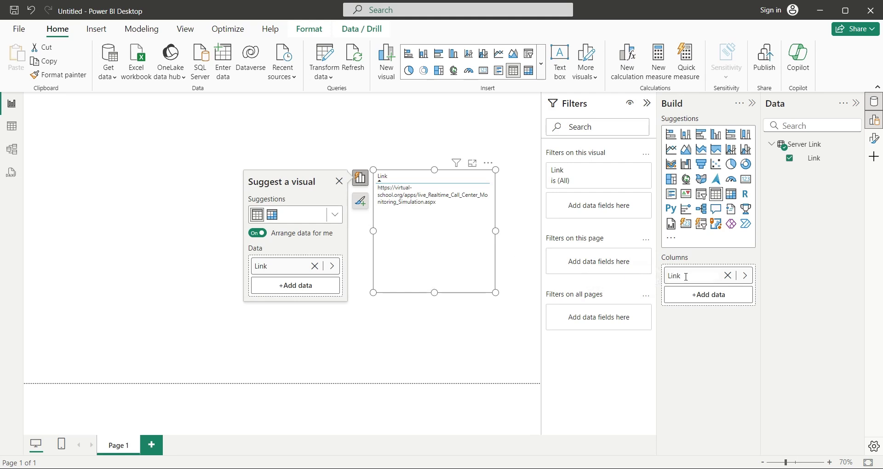
text(Click Here)
key(Return)
- In Table view, set the Link column's data category to Web URL, then return to the report
click(12, 123)
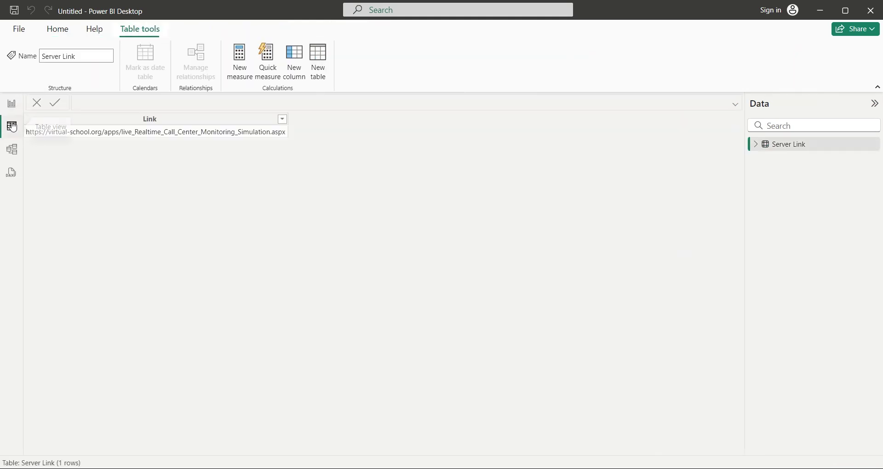
click(93, 120)
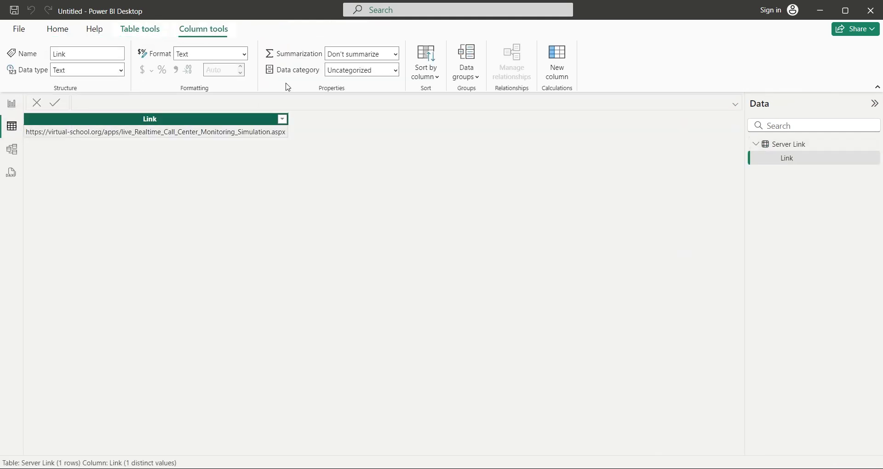
click(394, 71)
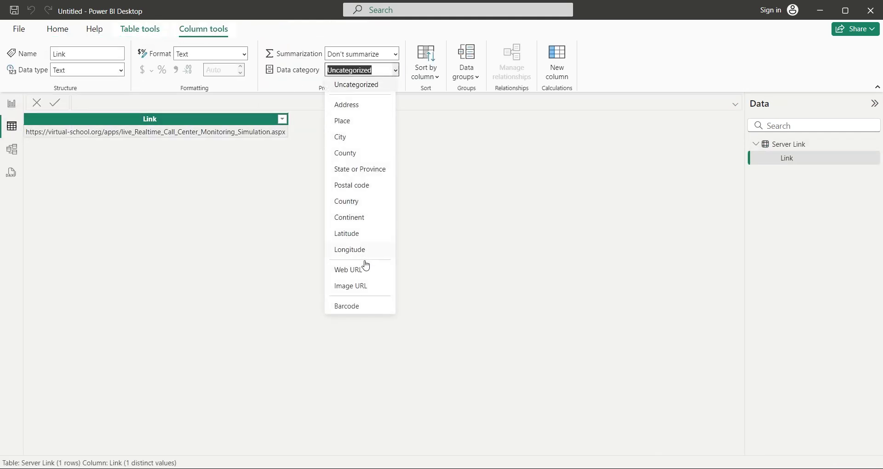
click(365, 275)
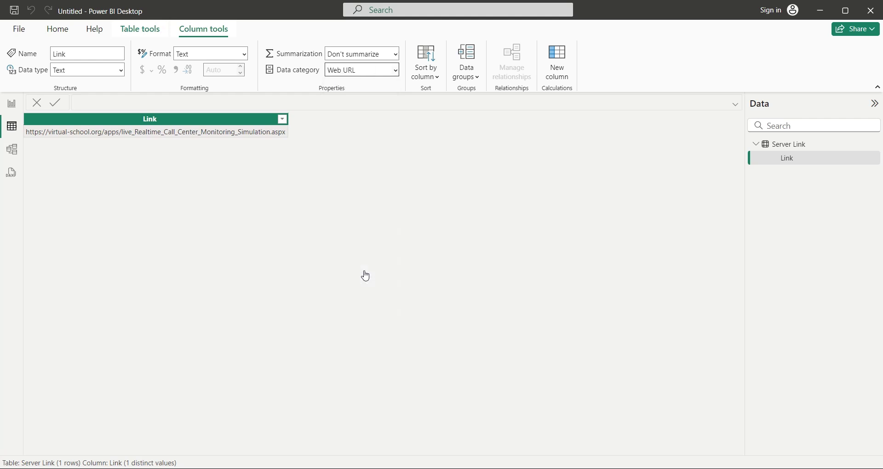
click(17, 111)
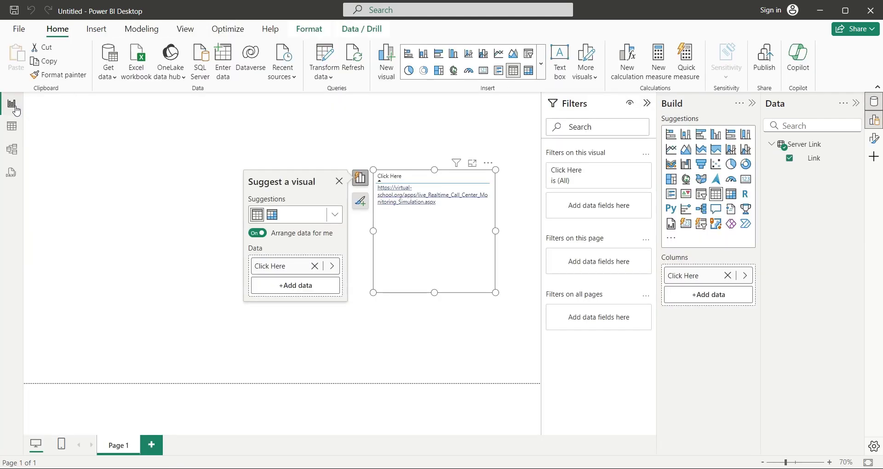
- Shorten the link table and add a text box stretched across the top of the page
drag(433, 292, 536, 358)
click(487, 277)
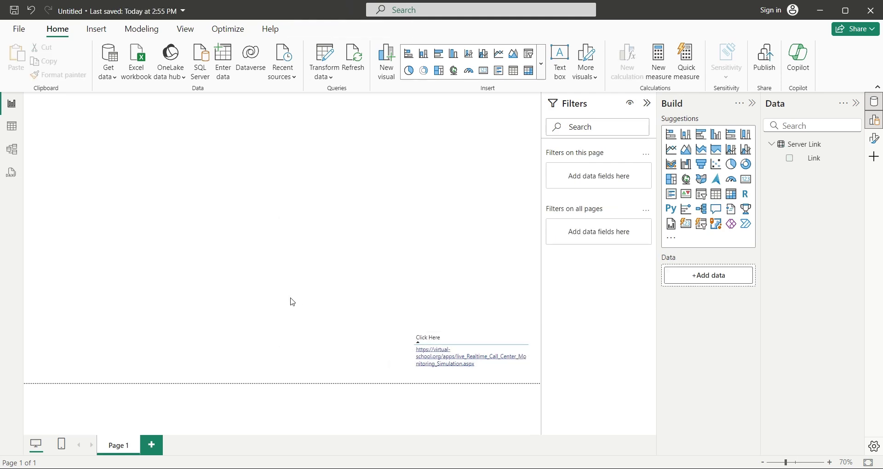
click(96, 29)
click(506, 64)
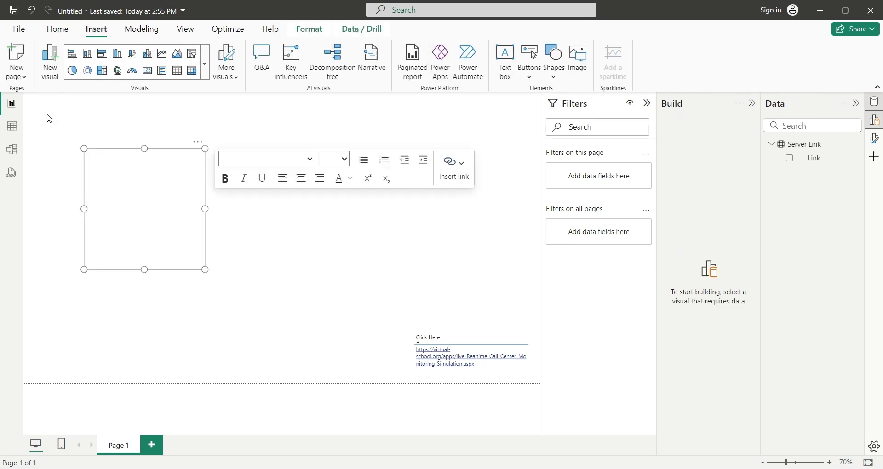
drag(97, 145, 43, 96)
drag(153, 222, 536, 124)
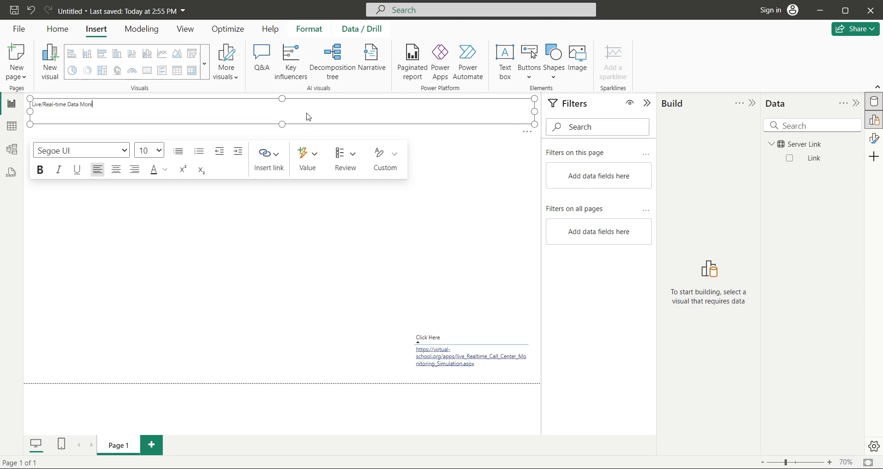
- Enter the title 'Live/Real-time Data Monitoring Using SQL Server' in bold at 32 point
text(Server)
key(ctrl+a)
key(ctrl+b)
click(159, 151)
click(145, 305)
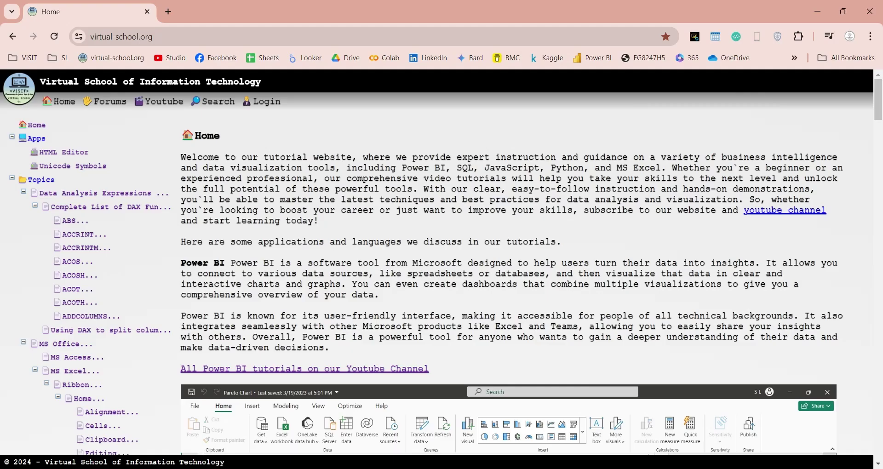
- Go to the SQL Datasets page on virtual-school.org
scroll(218, 291, down, 6)
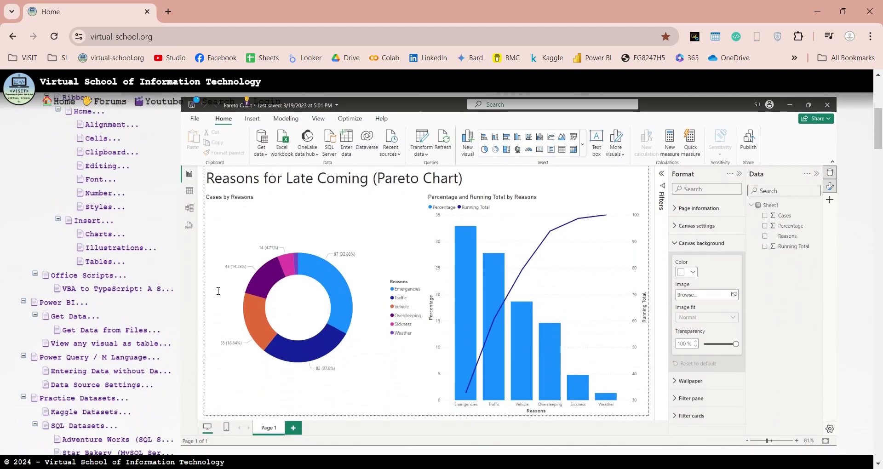
scroll(218, 291, down, 1)
scroll(219, 294, down, 1)
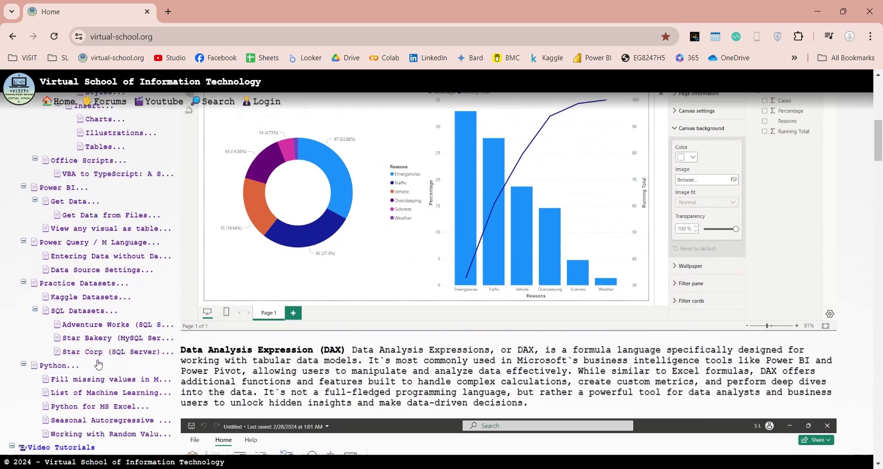
click(61, 313)
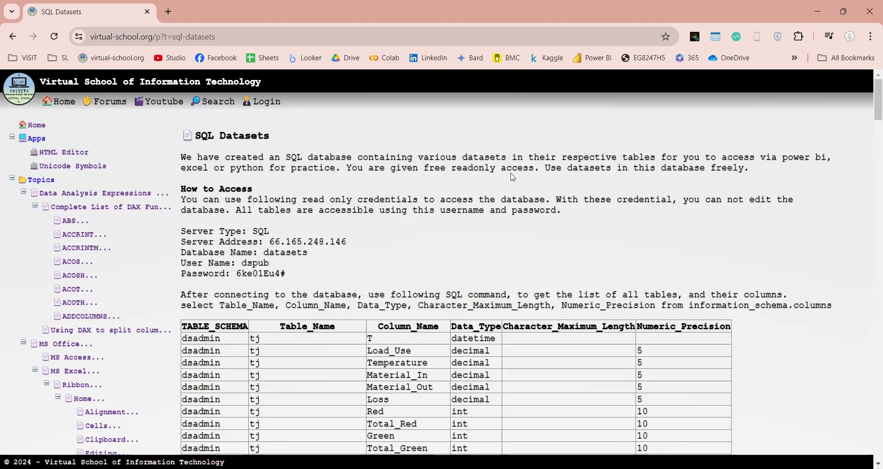
scroll(507, 195, down, 12)
scroll(483, 213, up, 3)
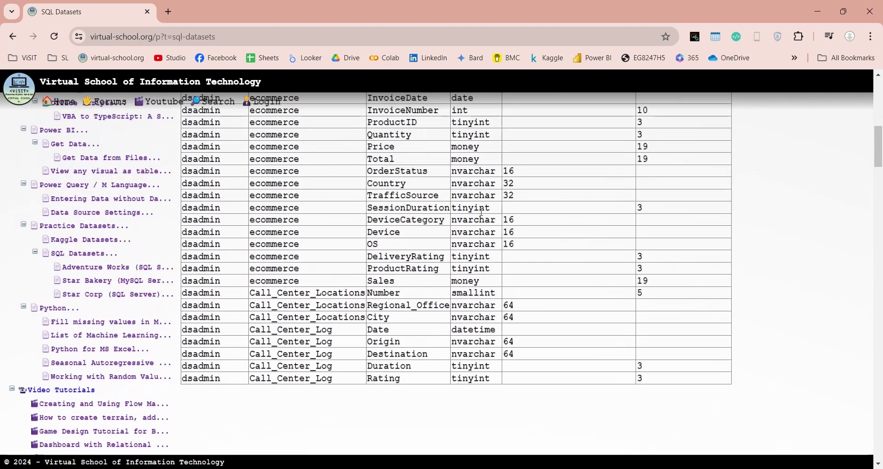
- Highlight the Call_Center_Log table names and the server address, then return to Power BI
double_click(273, 330)
double_click(296, 342)
click(300, 334)
double_click(302, 330)
scroll(303, 332, up, 10)
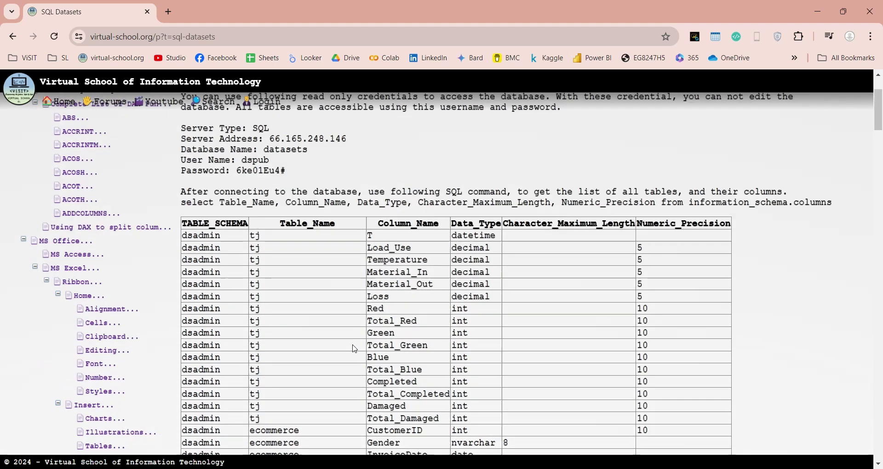
drag(271, 243, 356, 247)
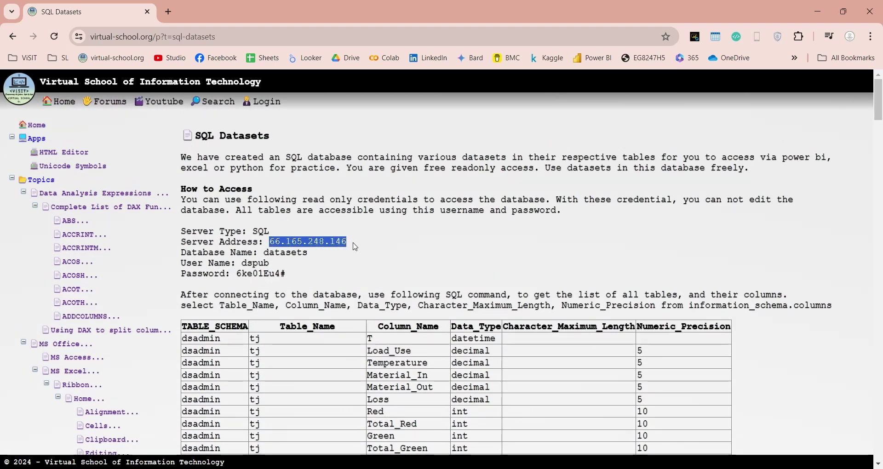
click(118, 465)
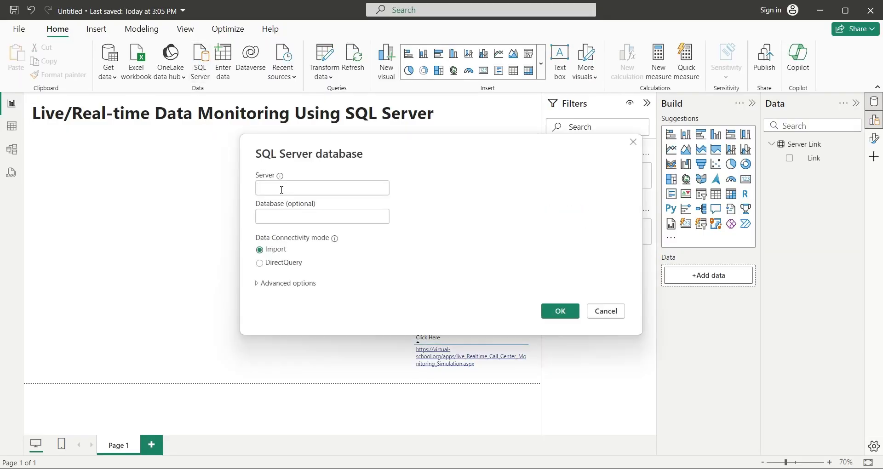
- Copy the server address 66.165.248.146 from the web page into the Server field
click(143, 467)
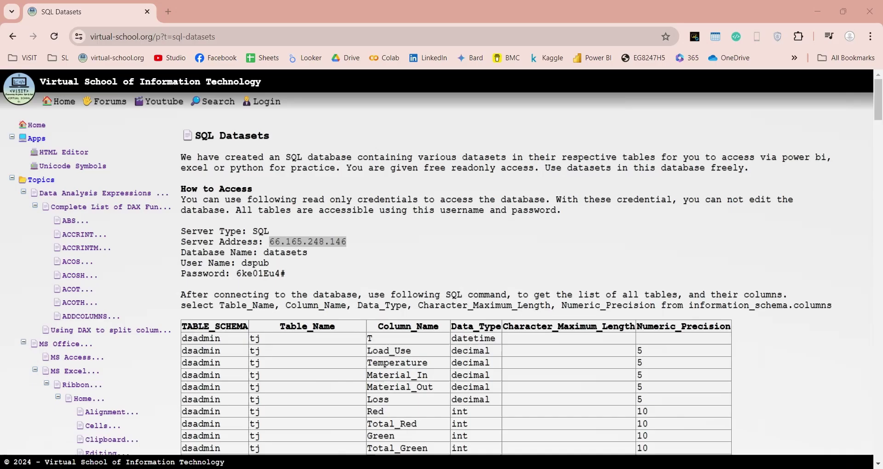
double_click(326, 242)
right_click(324, 246)
click(341, 262)
key(alt+Tab)
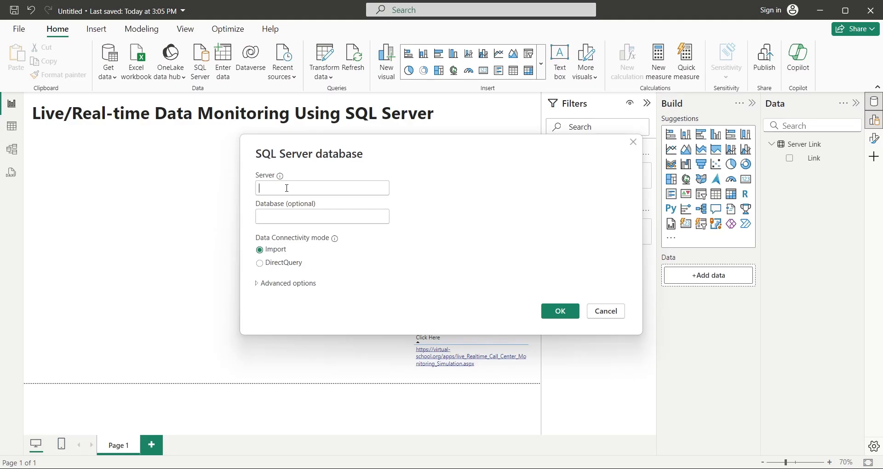
click(287, 188)
key(ctrl+v)
- Paste the database name datasets into the Database field and choose DirectQuery mode
key(alt+Tab)
double_click(268, 253)
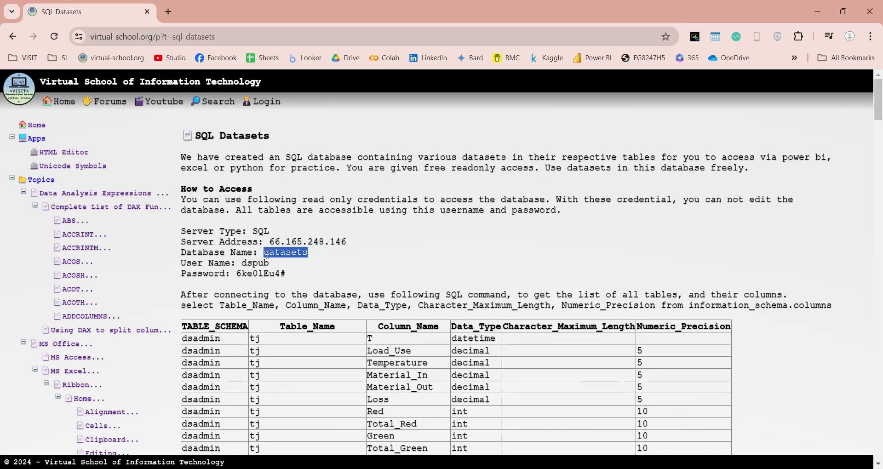
right_click(268, 254)
click(285, 267)
key(alt+Tab)
key(ctrl+v)
click(259, 263)
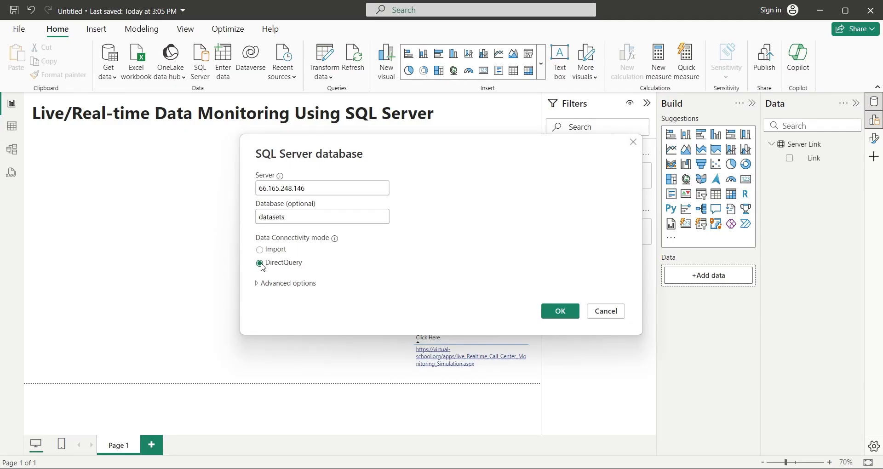
- Confirm the server settings and paste the site's read-only user name into Database sign-in
click(552, 313)
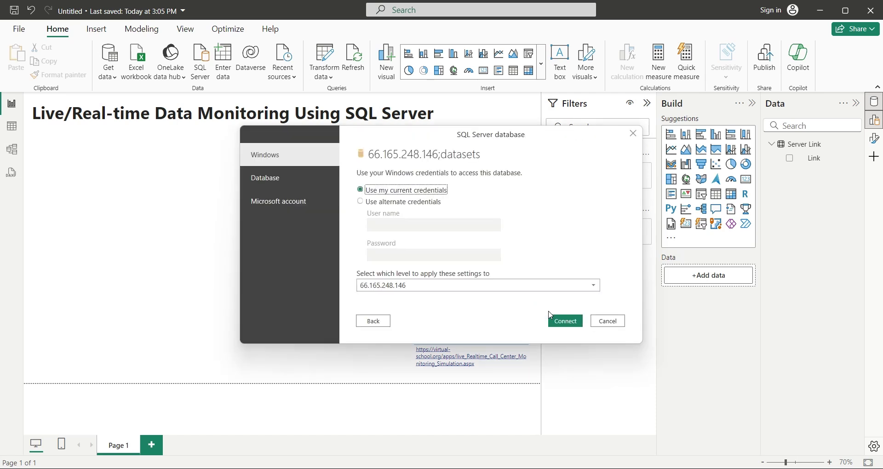
click(282, 179)
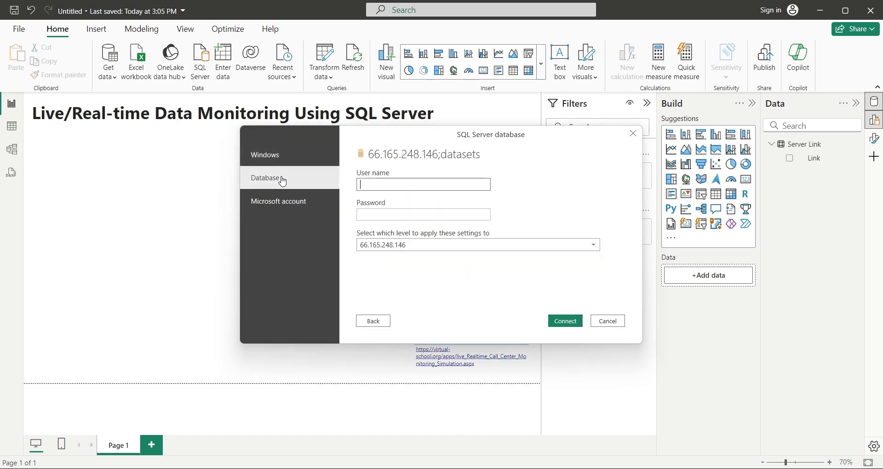
key(alt+Tab)
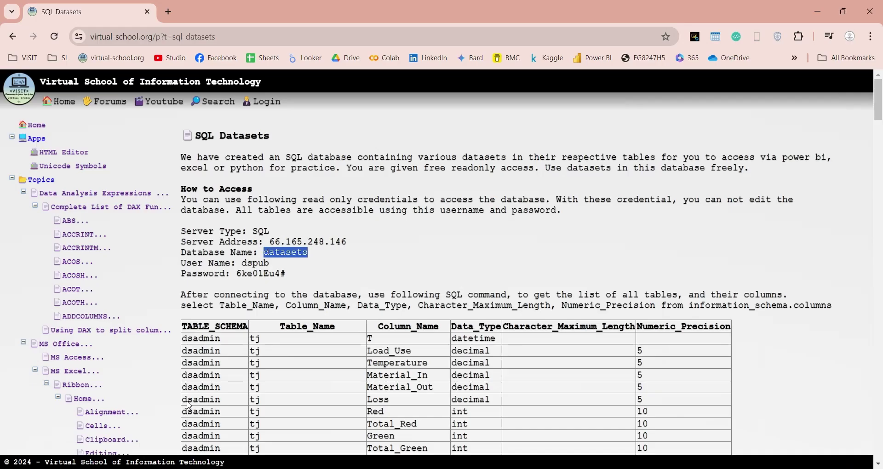
double_click(253, 263)
right_click(247, 266)
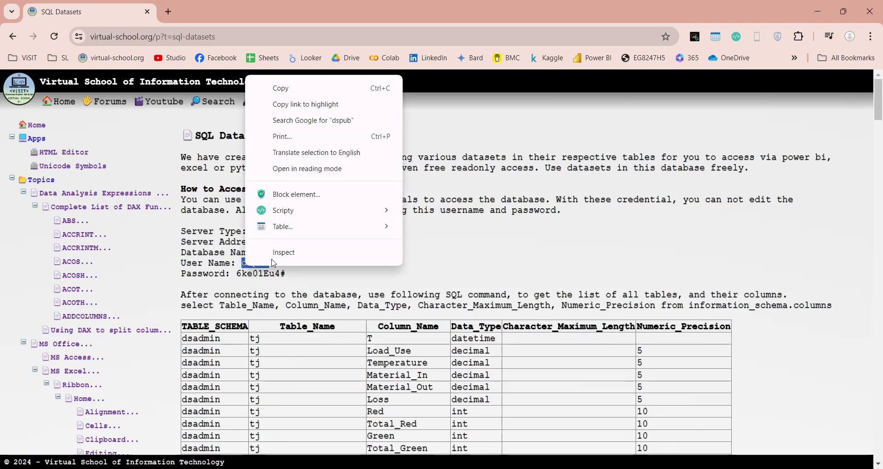
click(278, 85)
key(alt+Tab)
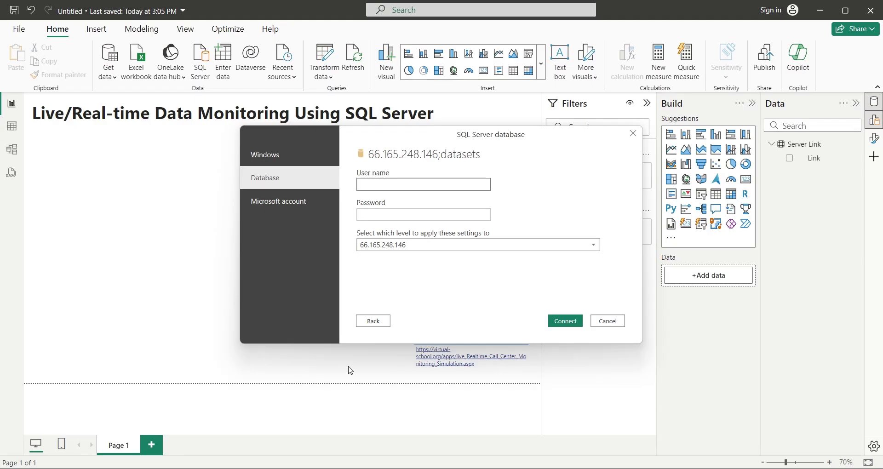
right_click(394, 186)
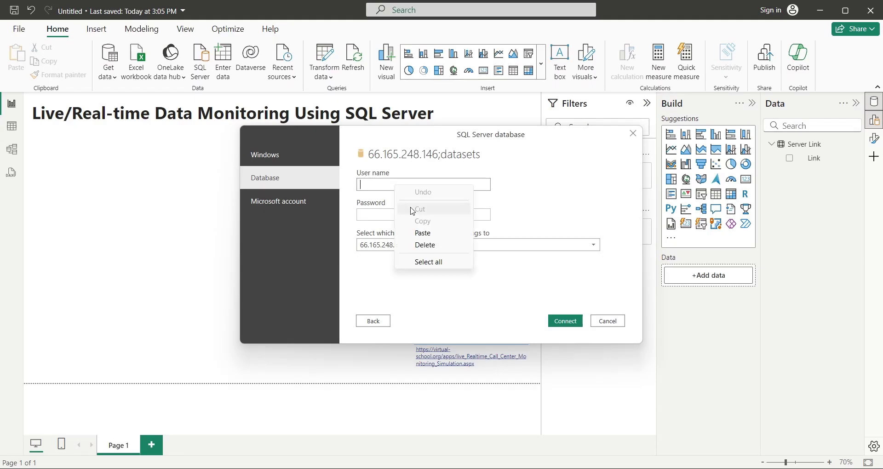
click(423, 233)
- Copy the database password from the web page into the Password field
key(alt+Tab)
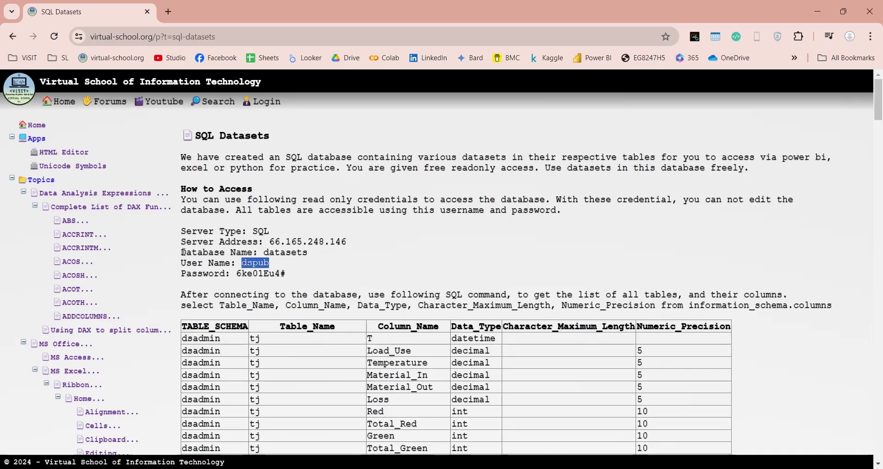
drag(237, 274, 285, 275)
right_click(277, 274)
click(312, 93)
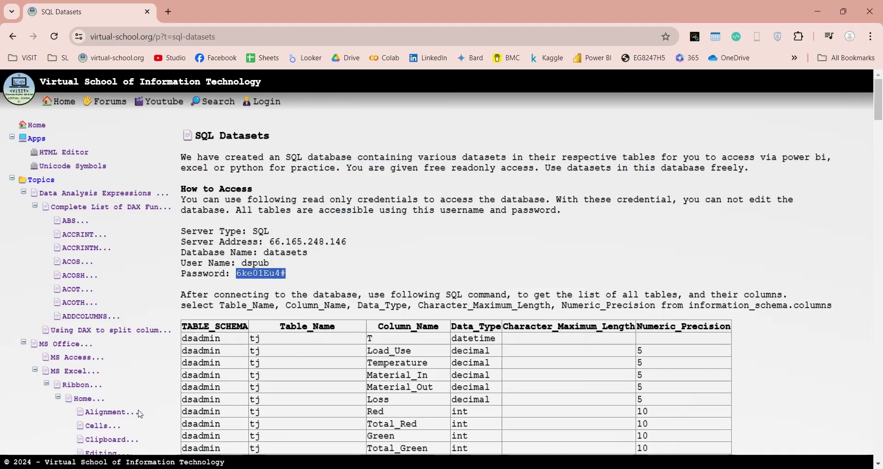
key(alt+Tab)
right_click(392, 212)
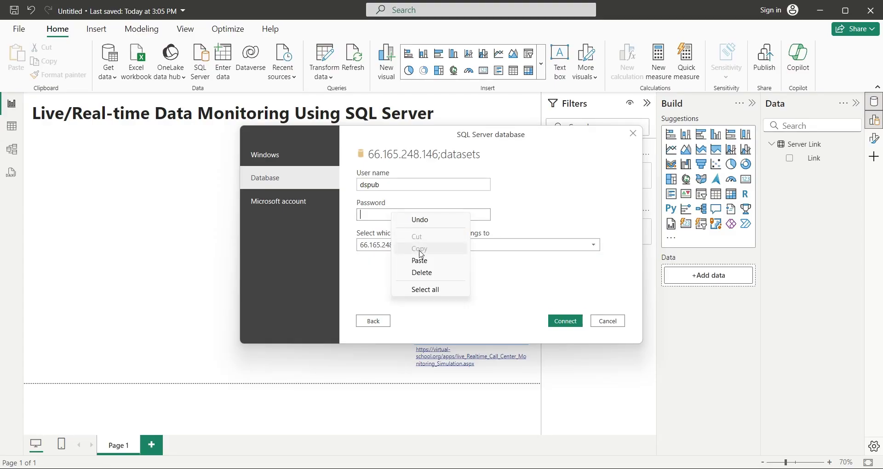
click(421, 264)
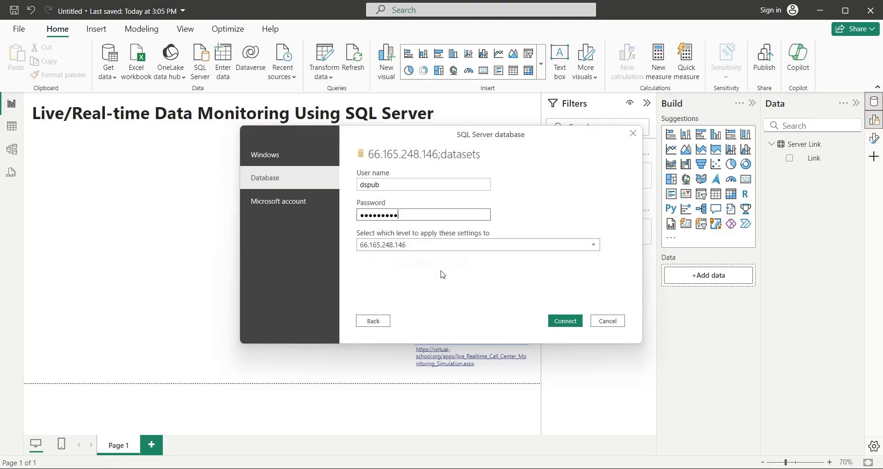
- Connect without encryption and tick dsadmin.Call_Center_Log in the Navigator
click(569, 323)
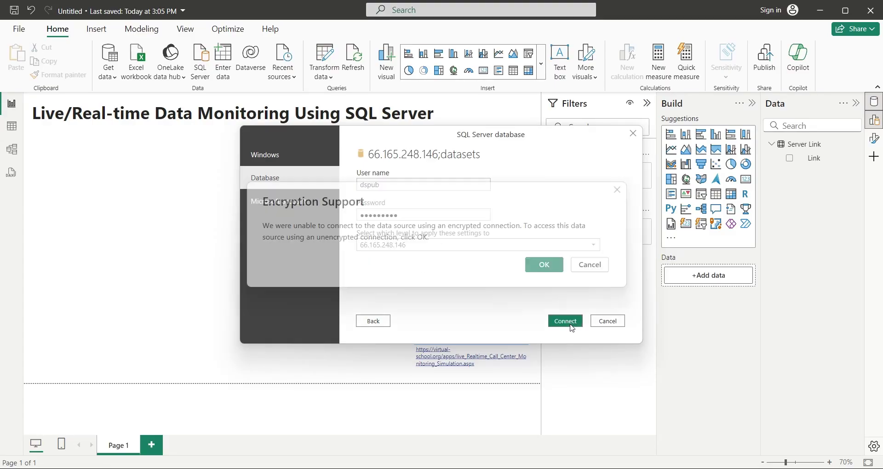
click(545, 265)
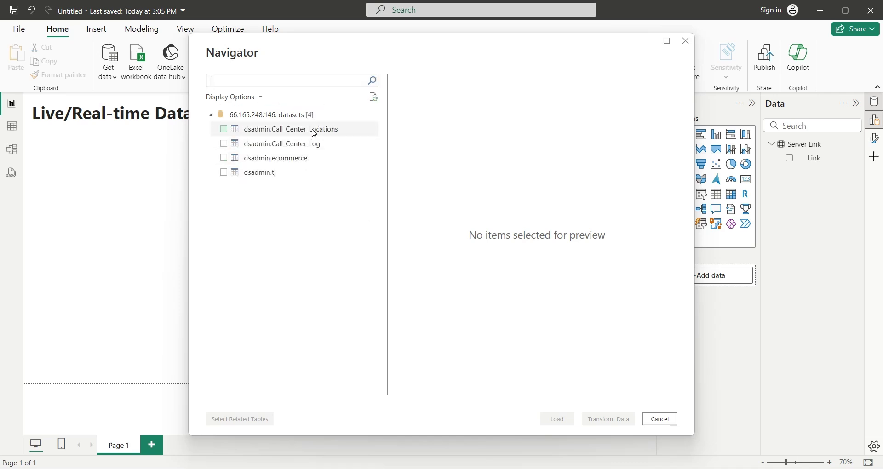
click(223, 144)
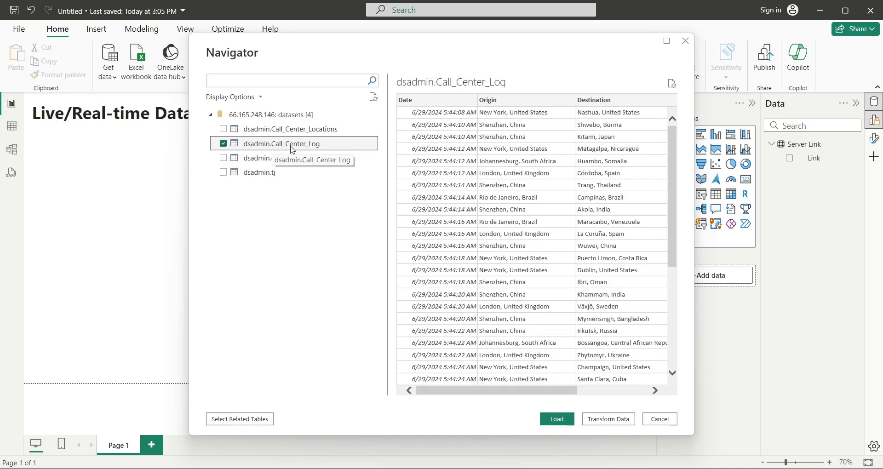
drag(471, 390, 437, 395)
- Load Call_Center_Log, accept the data-source warning, and expand its fields in the Data pane
click(557, 419)
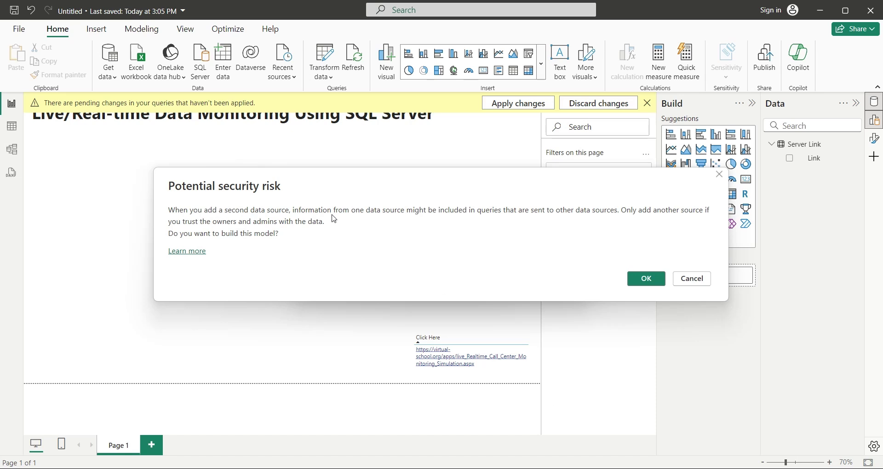
click(636, 283)
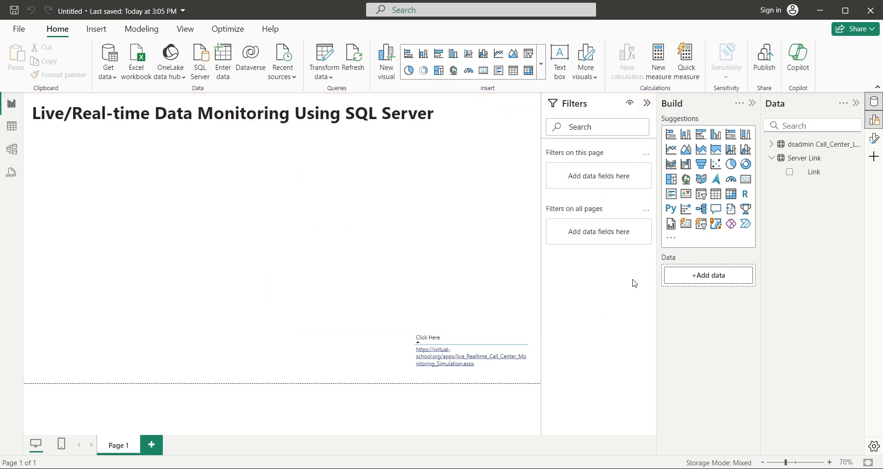
click(771, 144)
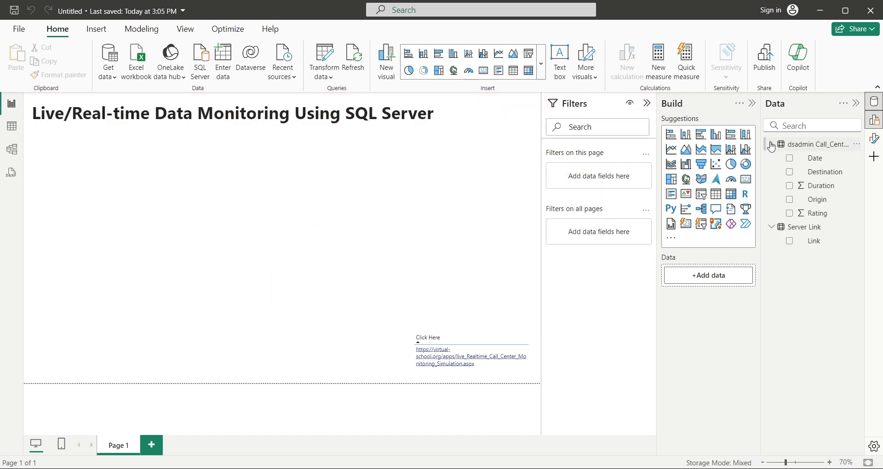
- Insert a Map visual just below the title at about two-thirds page width
click(686, 178)
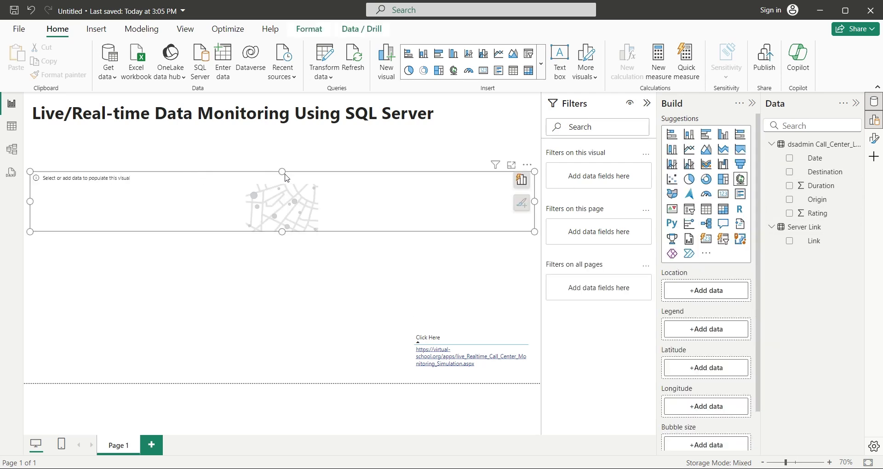
drag(286, 176, 286, 138)
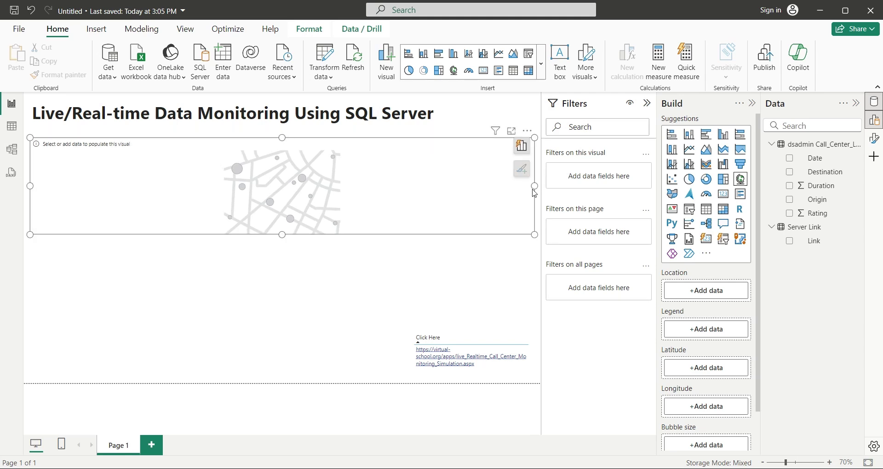
drag(535, 186, 407, 190)
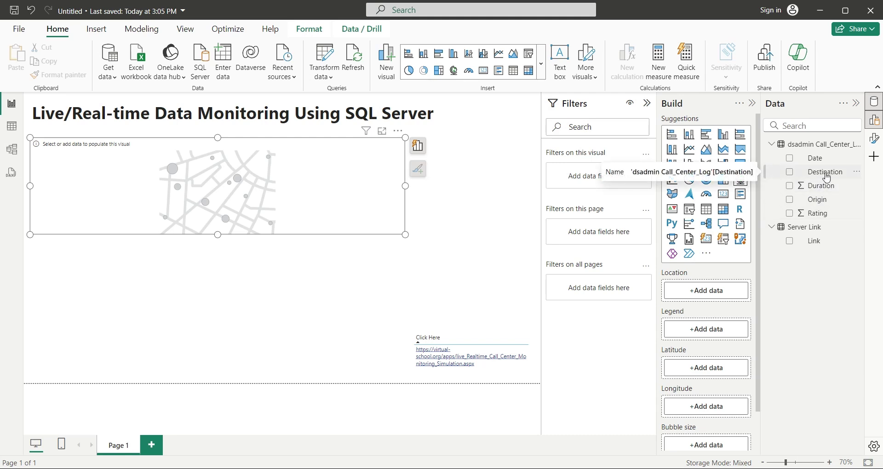
- Map Destination as Location, Origin as Legend, Rating as Bubble size, rename it 'Rating', and enlarge
drag(826, 177, 732, 297)
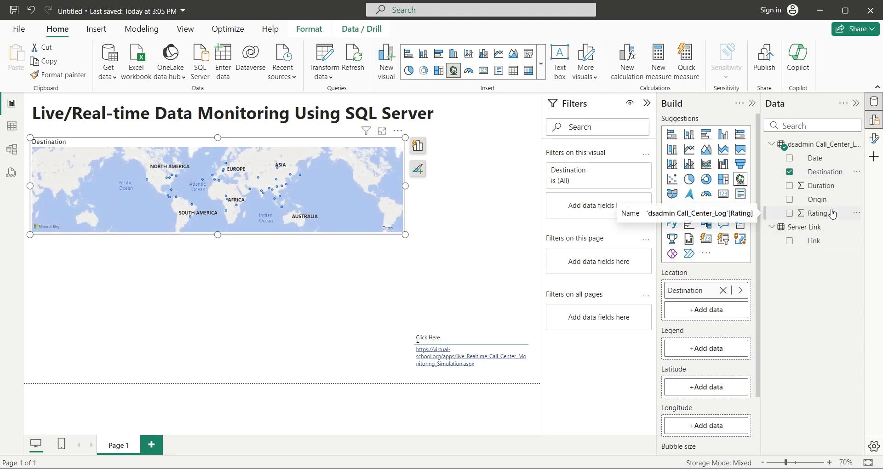
drag(823, 200, 731, 348)
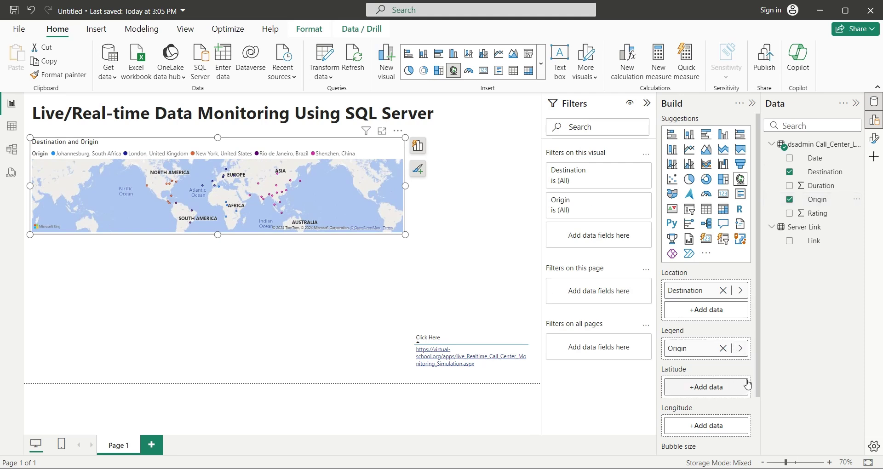
scroll(734, 377, down, 3)
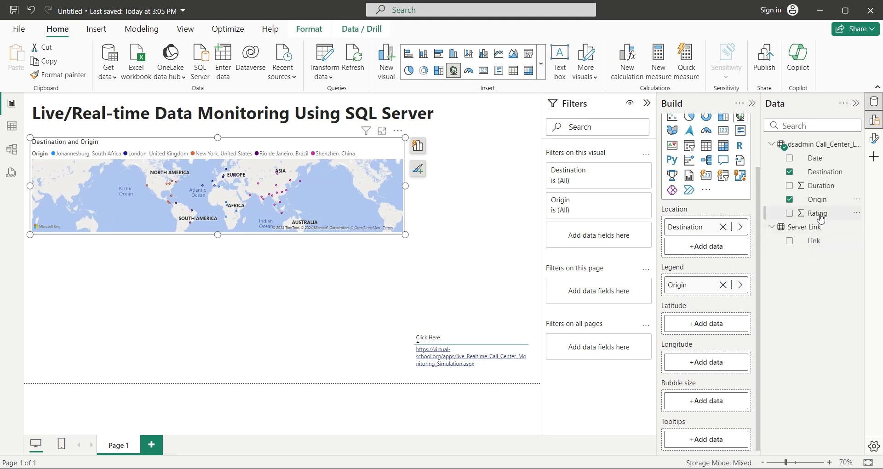
drag(817, 213, 720, 405)
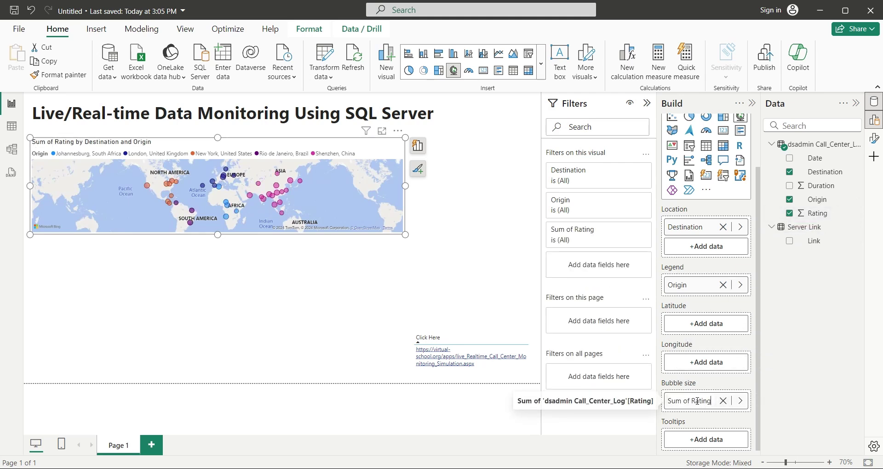
drag(689, 401, 637, 401)
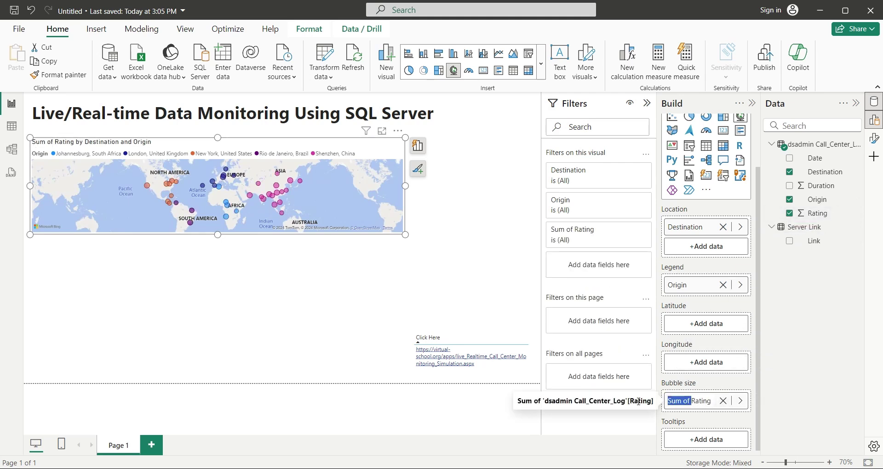
key(BackSpace)
key(Return)
drag(217, 236, 218, 262)
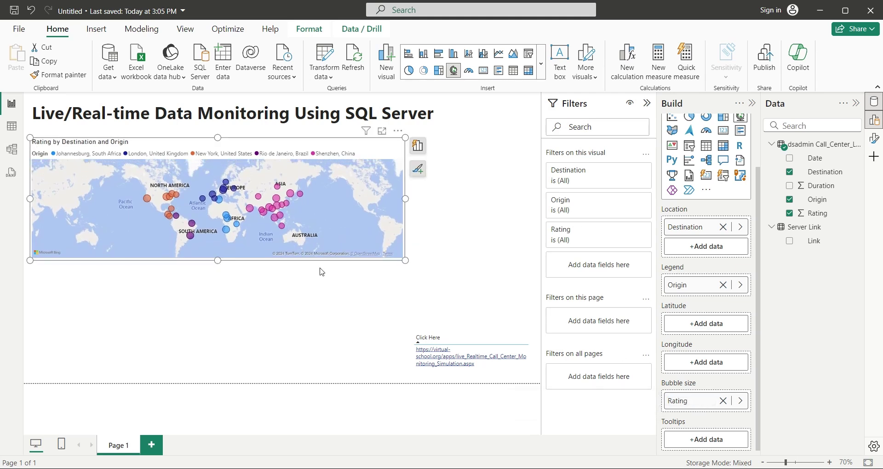
- Import the custom visual Flow Map\flowmap.1.4.9.pbiviz from a file
click(437, 251)
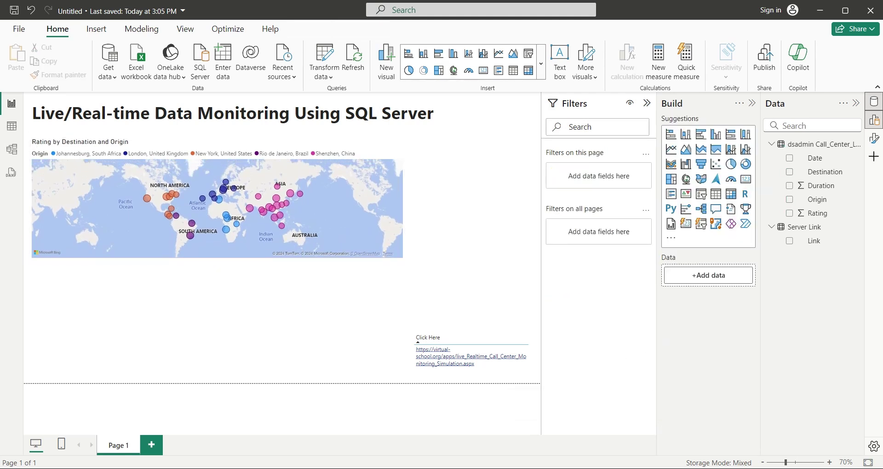
click(673, 240)
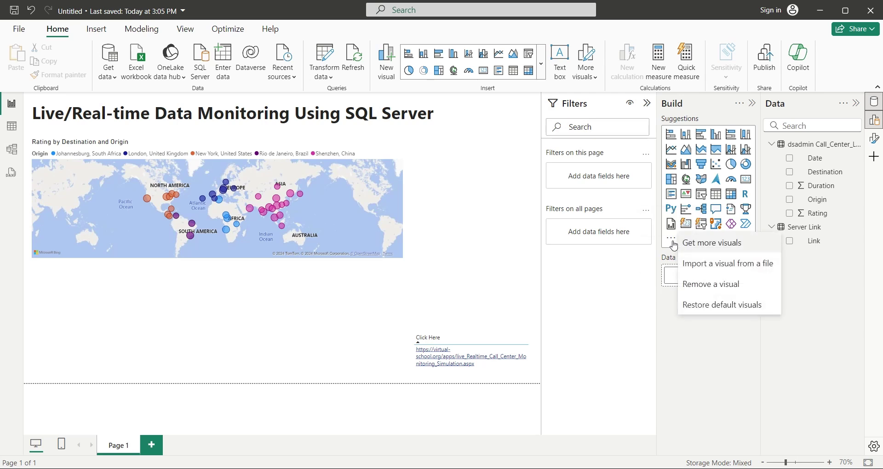
click(708, 269)
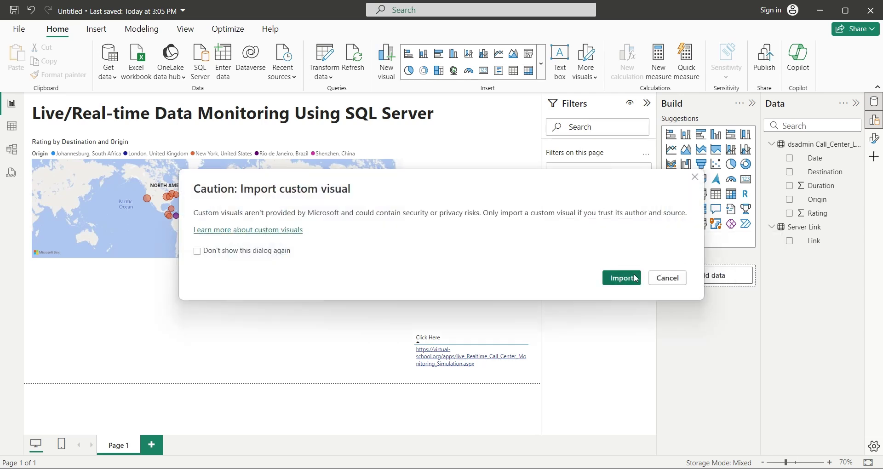
click(636, 278)
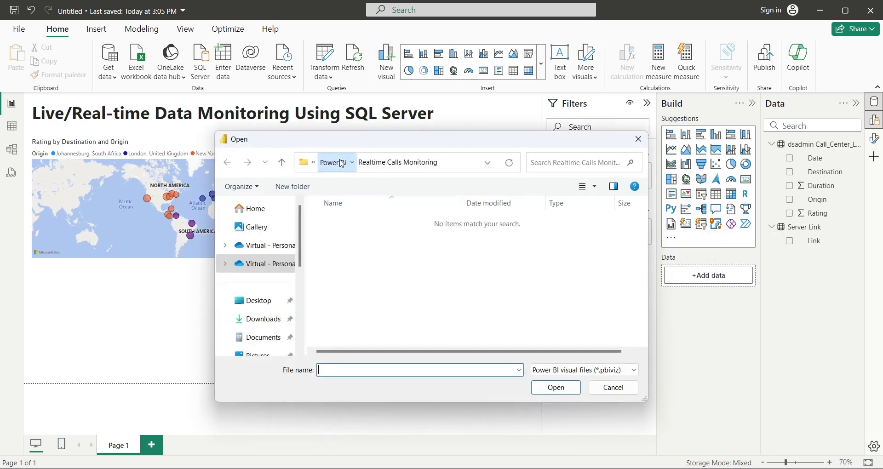
click(332, 162)
double_click(354, 241)
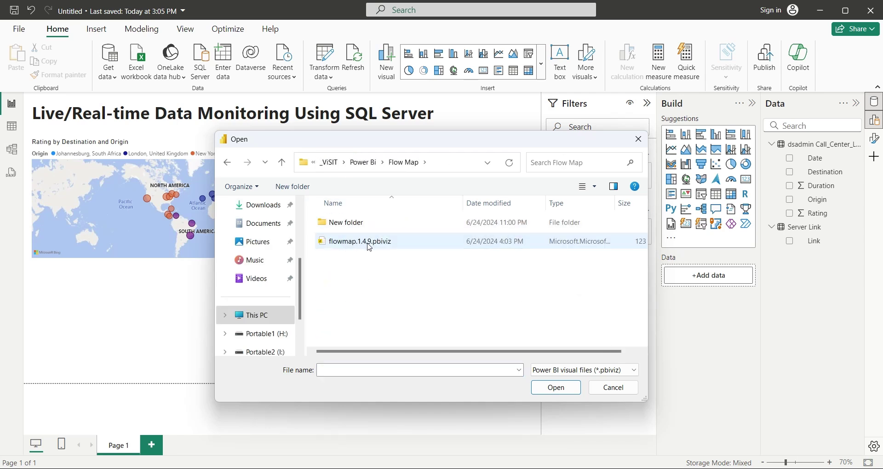
click(354, 248)
click(550, 390)
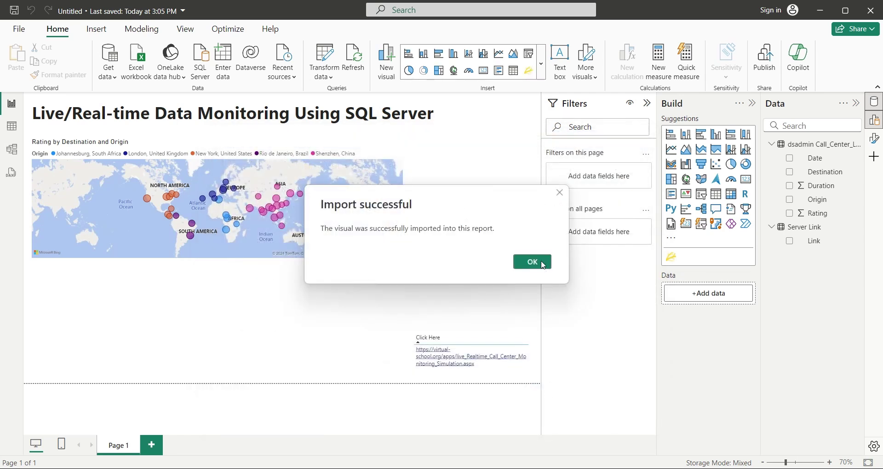
click(533, 262)
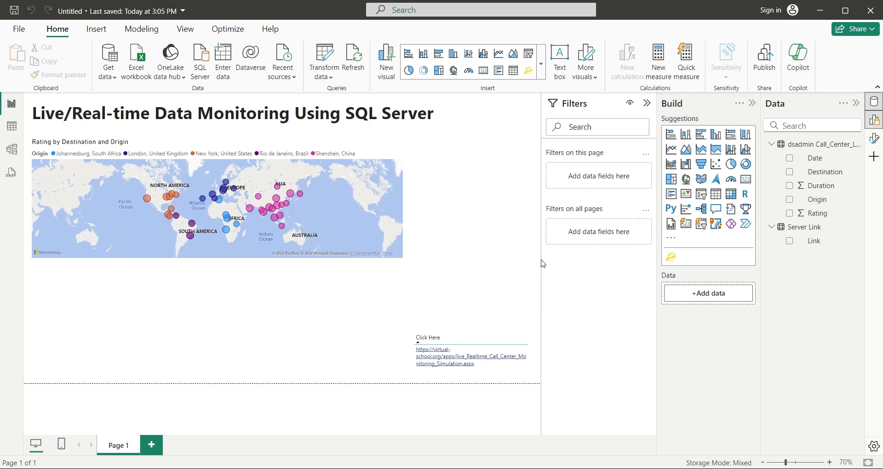
- Add a Flow map below the bubble map with Origin, Destination, and Rating as Width
click(671, 258)
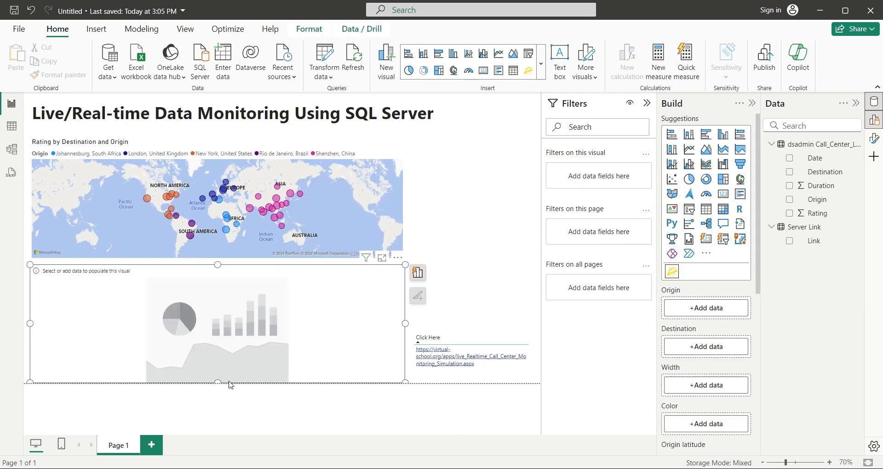
drag(222, 385, 219, 377)
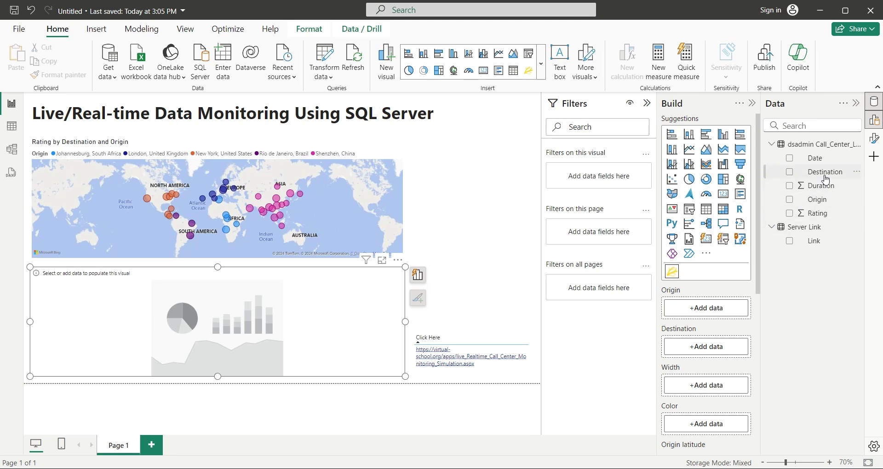
drag(818, 204, 677, 310)
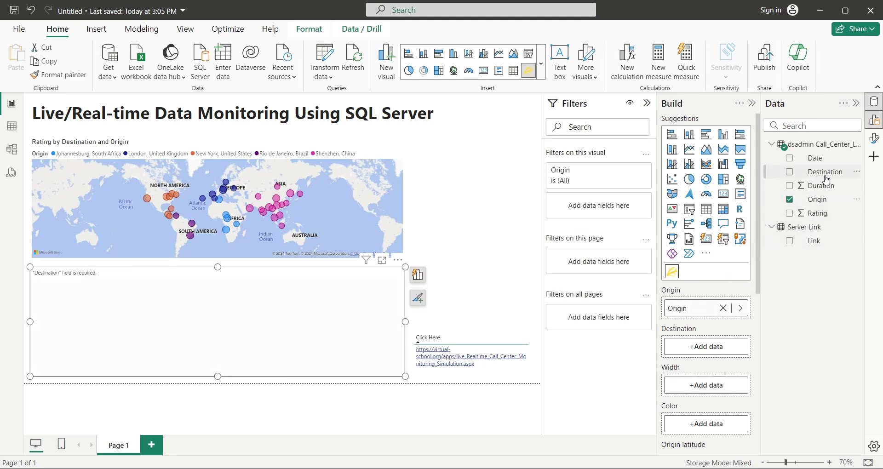
drag(826, 179, 709, 346)
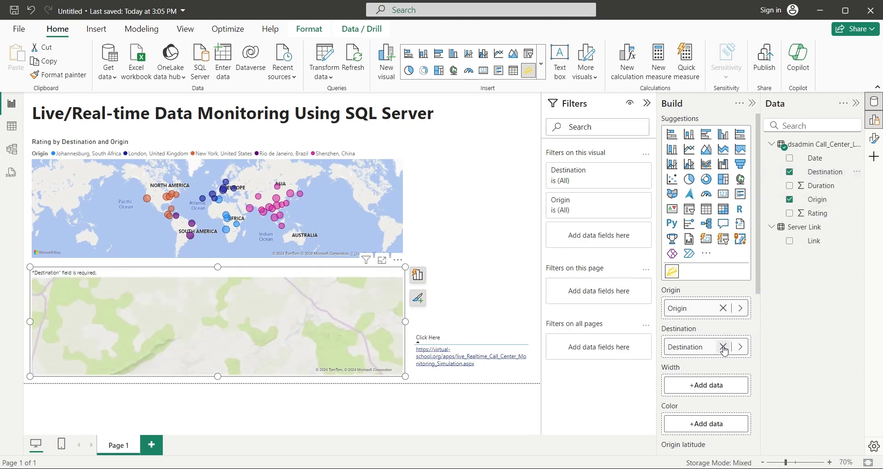
drag(824, 214, 725, 389)
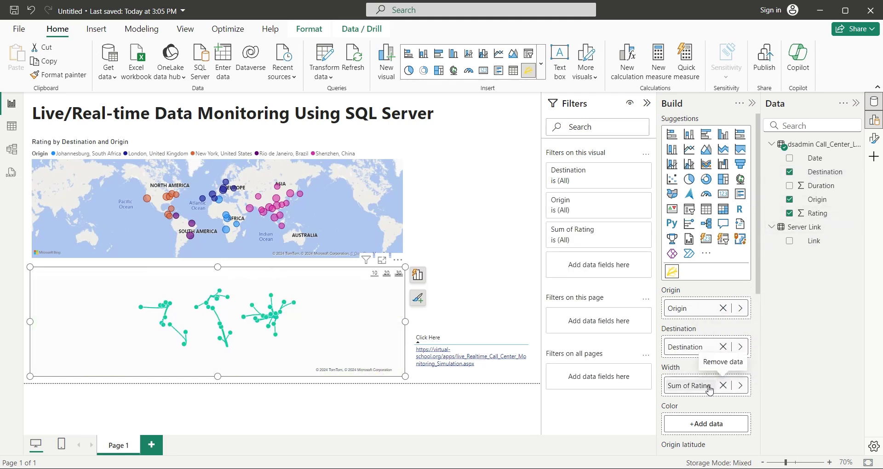
- Rename the flow map's 'Sum of Rating' field to 'Rating'
double_click(694, 391)
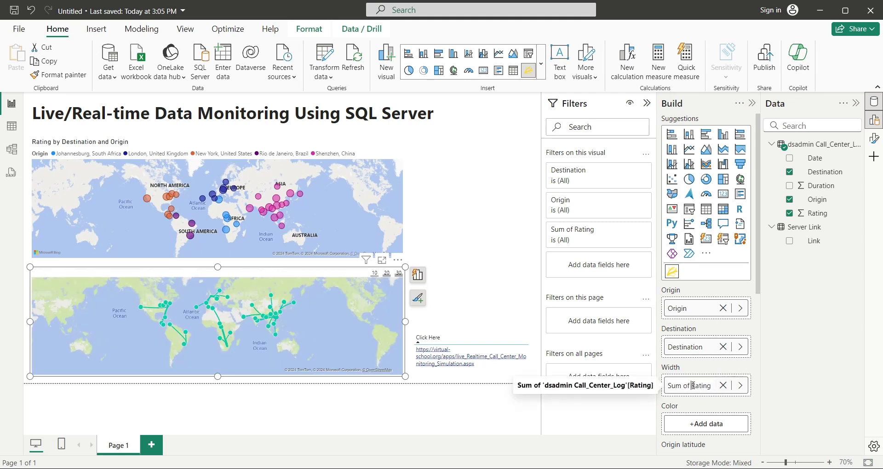
drag(692, 390, 640, 386)
key(BackSpace)
key(Return)
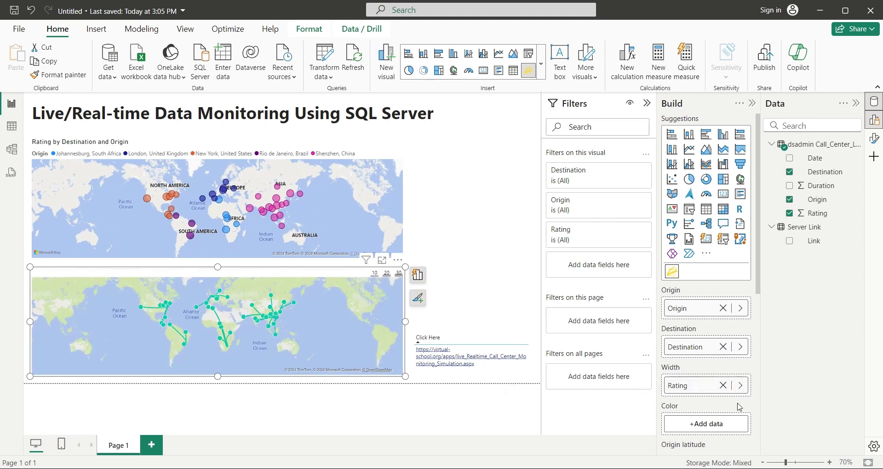
scroll(739, 407, down, 8)
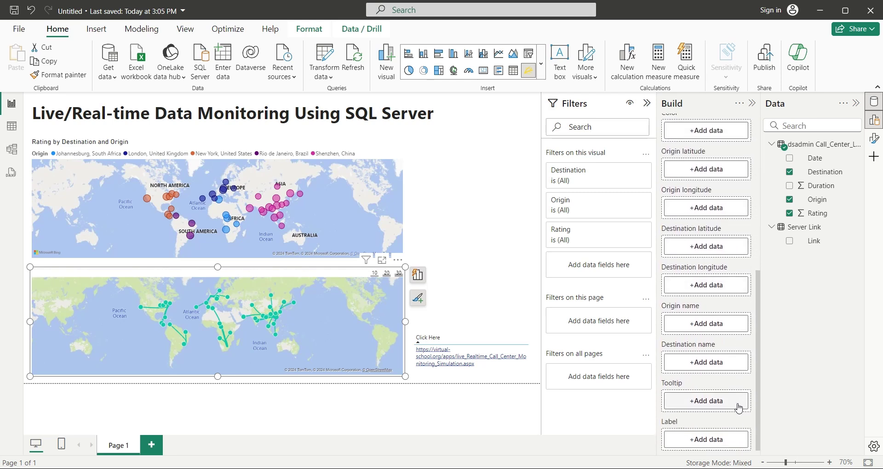
scroll(746, 416, up, 8)
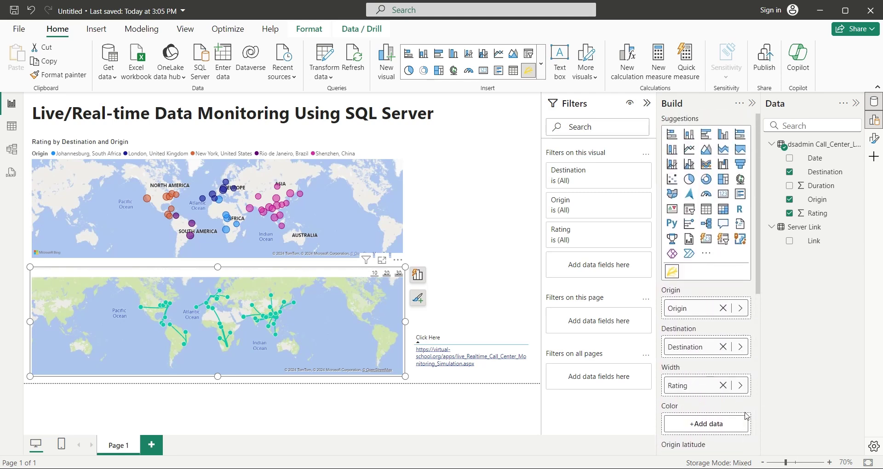
- Move the link beside the top map and add an Average of Duration card (2.67)
click(509, 301)
drag(485, 326, 484, 180)
click(467, 254)
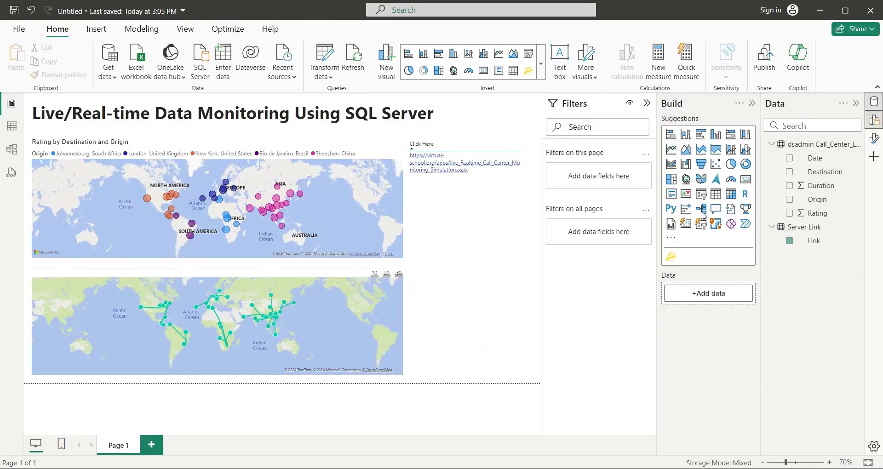
drag(815, 186, 467, 206)
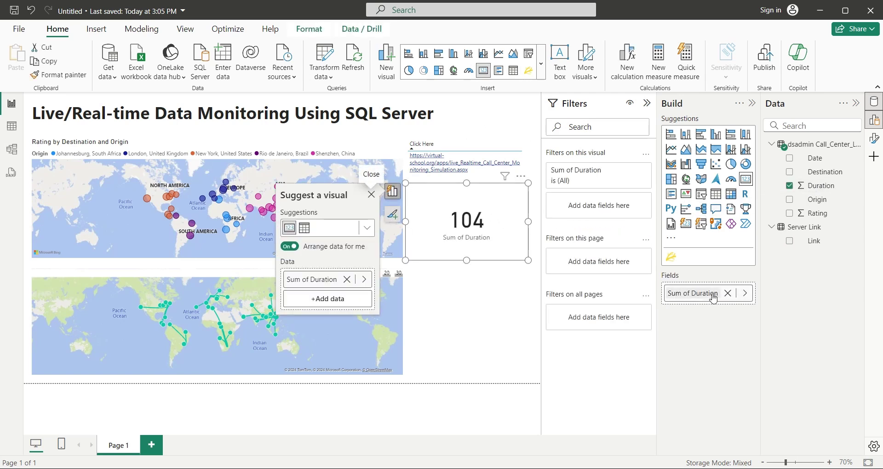
click(745, 293)
click(794, 327)
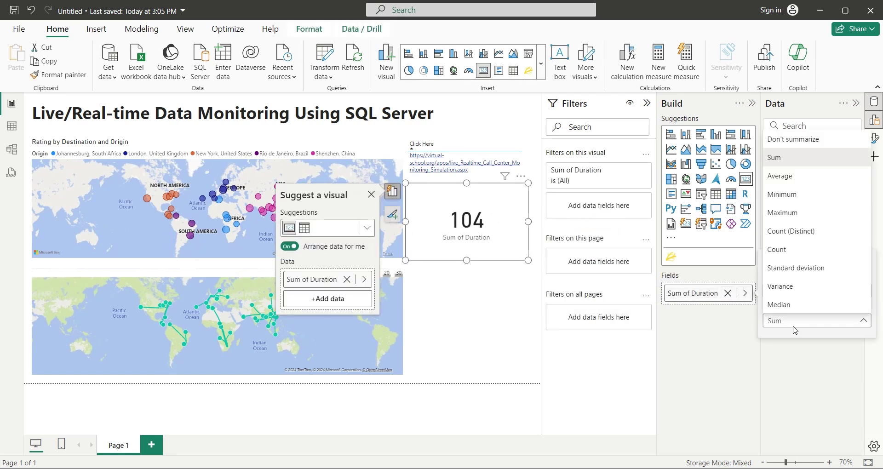
click(801, 180)
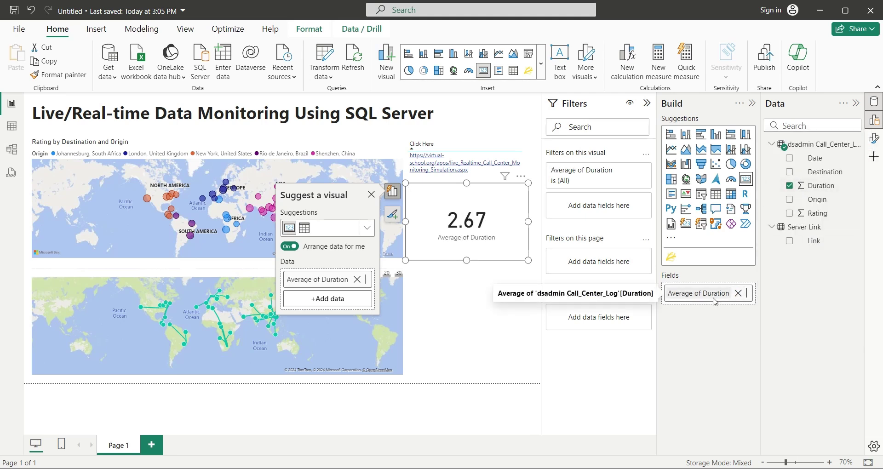
- Add an Average of Rating card showing 3.97
drag(833, 215, 498, 299)
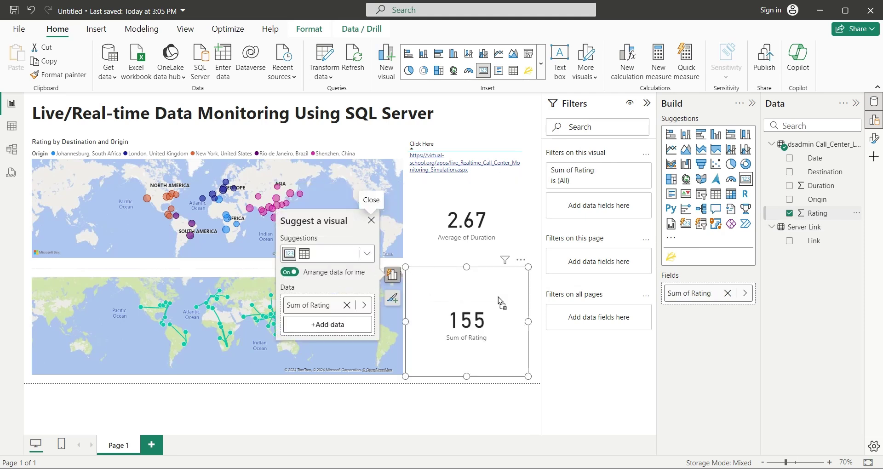
click(744, 293)
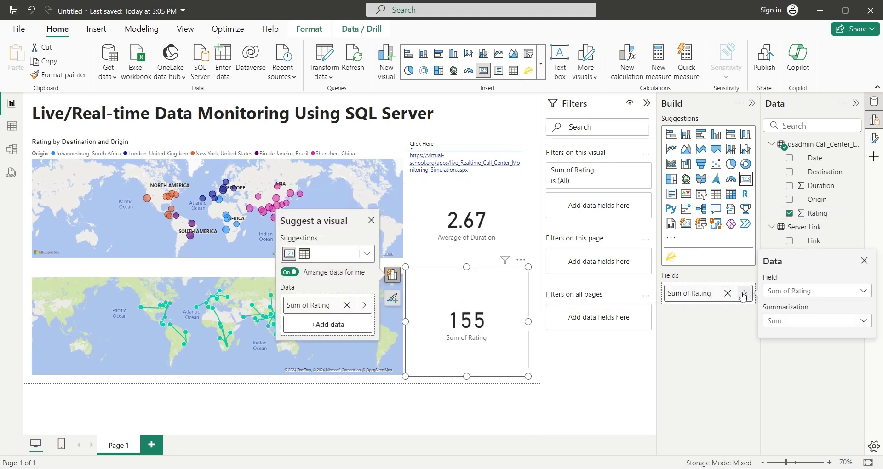
click(777, 323)
click(791, 181)
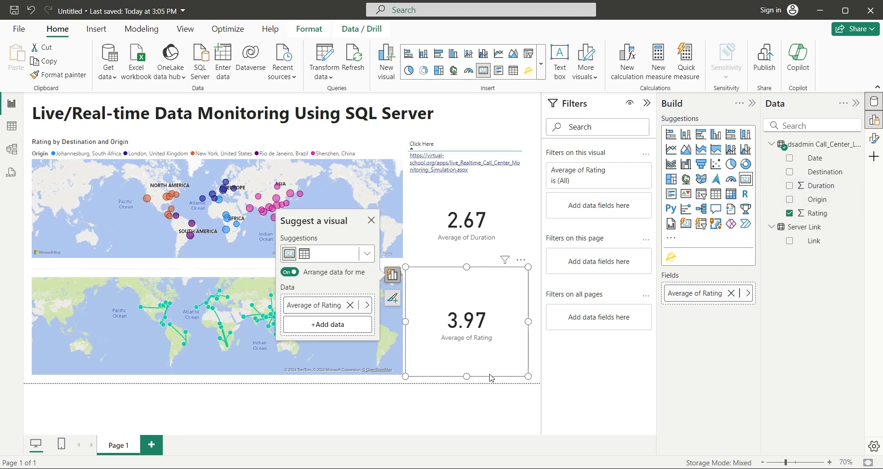
- Select all visuals with Ctrl+A and switch Visual border On
click(396, 381)
key(ctrl+a)
click(874, 138)
scroll(606, 322, down, 1)
click(606, 368)
scroll(606, 372, down, 2)
- Check the borders on the maps and both cards, then view the whole page
click(175, 184)
click(377, 202)
click(349, 258)
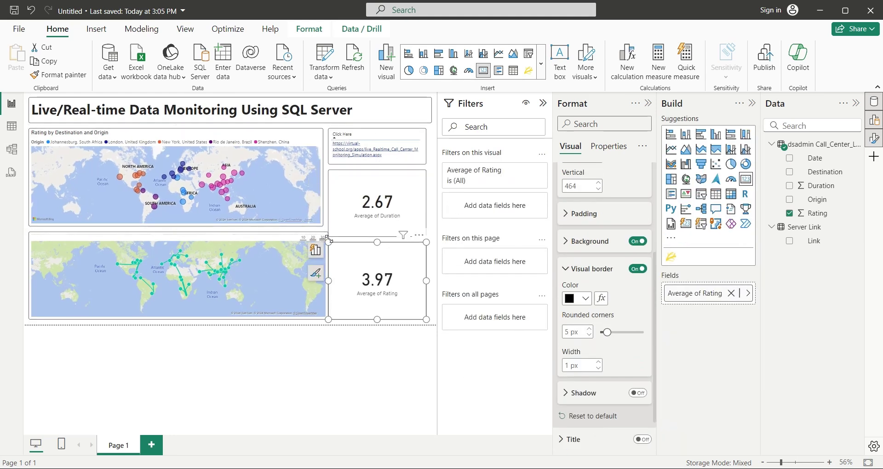
click(324, 241)
key(shift+Tab)
key(shift+Tab)
click(392, 333)
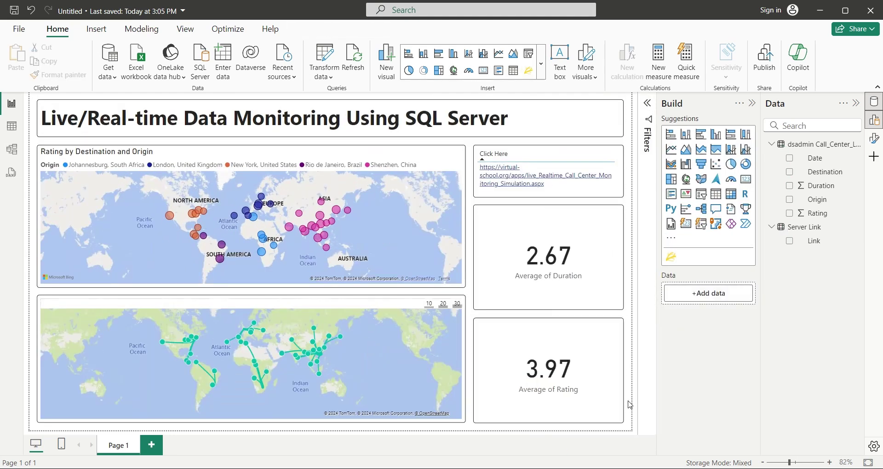
- Turn on Auto page refresh with a 1-second interval
click(874, 138)
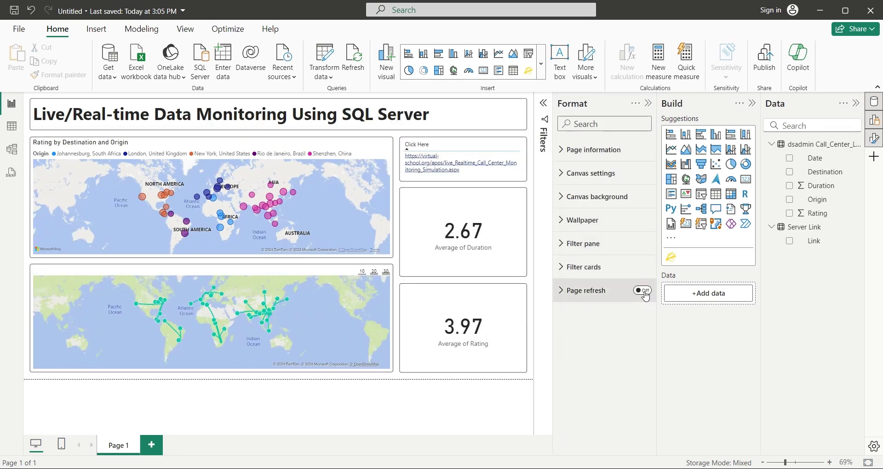
click(642, 290)
click(592, 331)
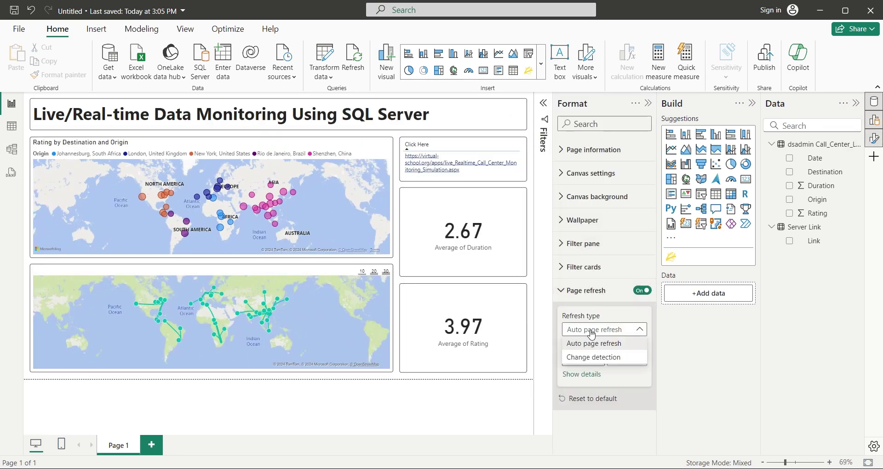
click(594, 343)
double_click(593, 359)
text(1)
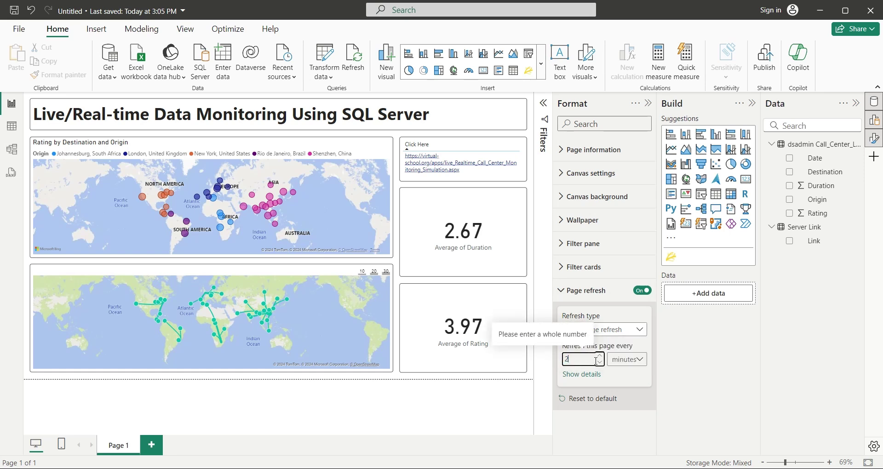
click(627, 359)
click(628, 378)
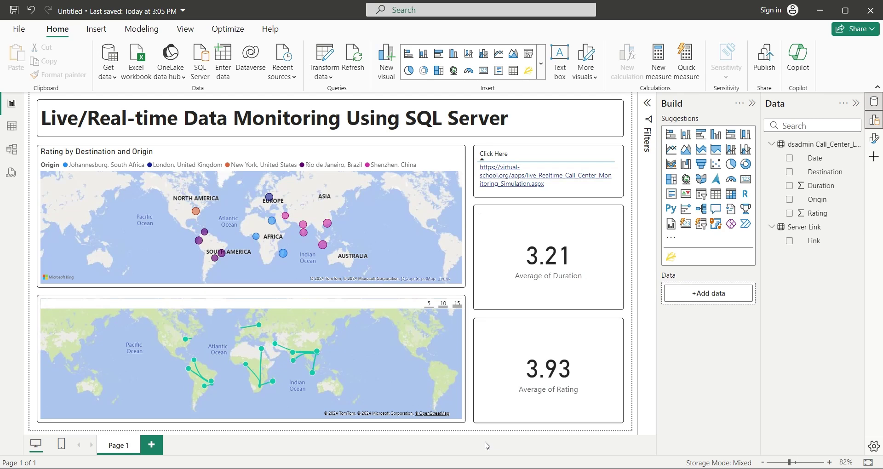
- Convert the average duration and average rating cards into gauges
click(592, 297)
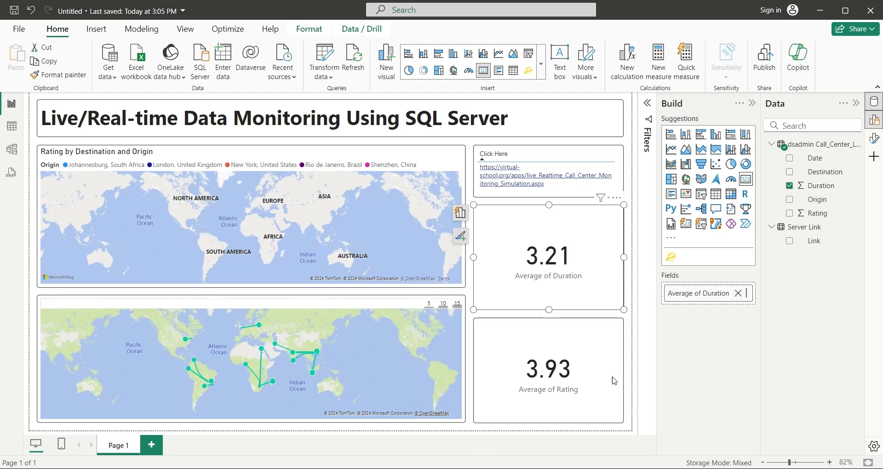
click(731, 179)
click(596, 333)
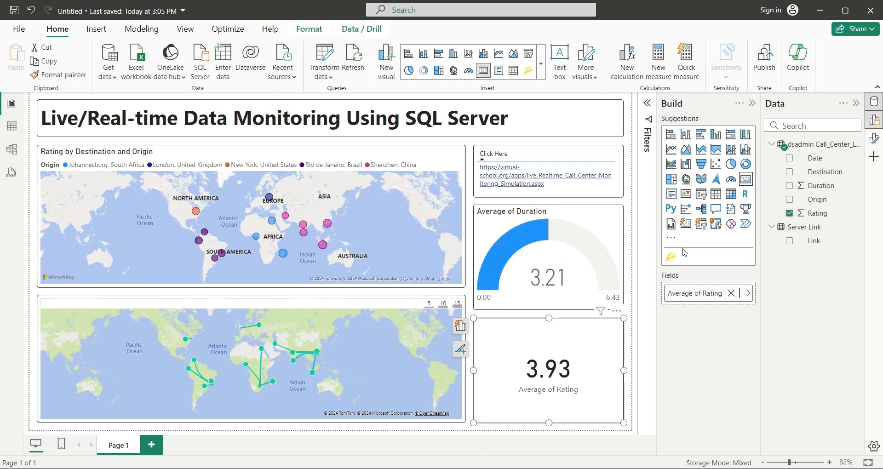
click(706, 194)
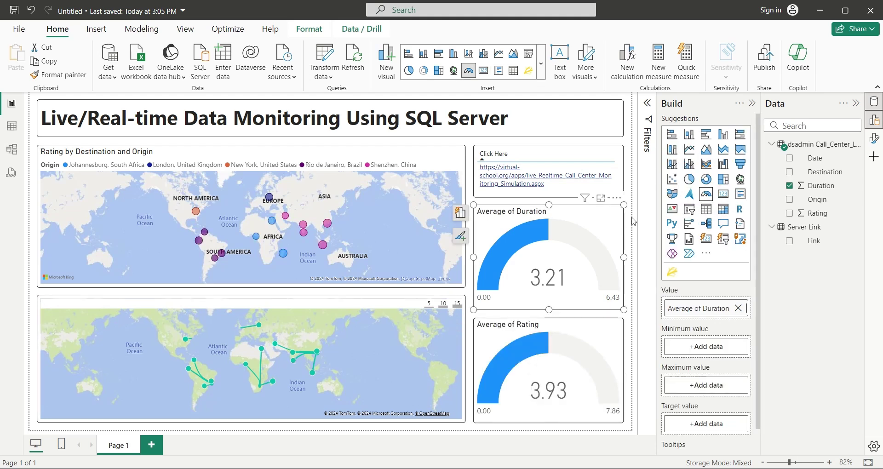
- Create a measure Max = 5 and set it as both gauges' Maximum value
click(659, 60)
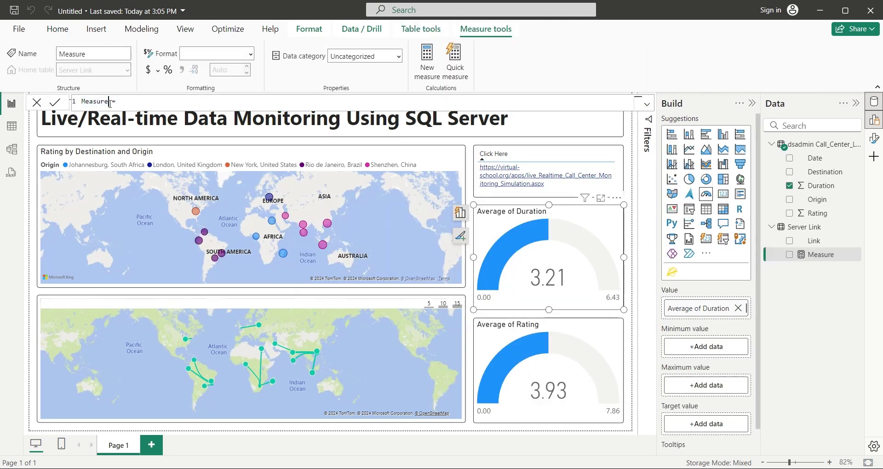
text(Max)
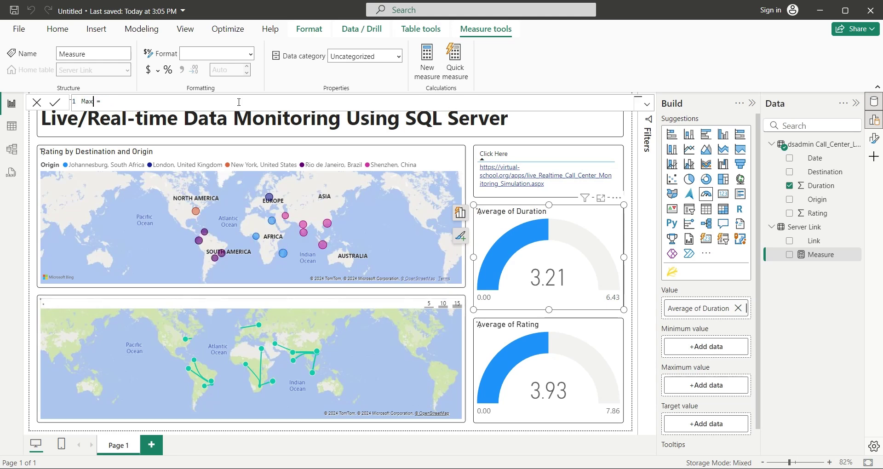
click(238, 102)
text(5)
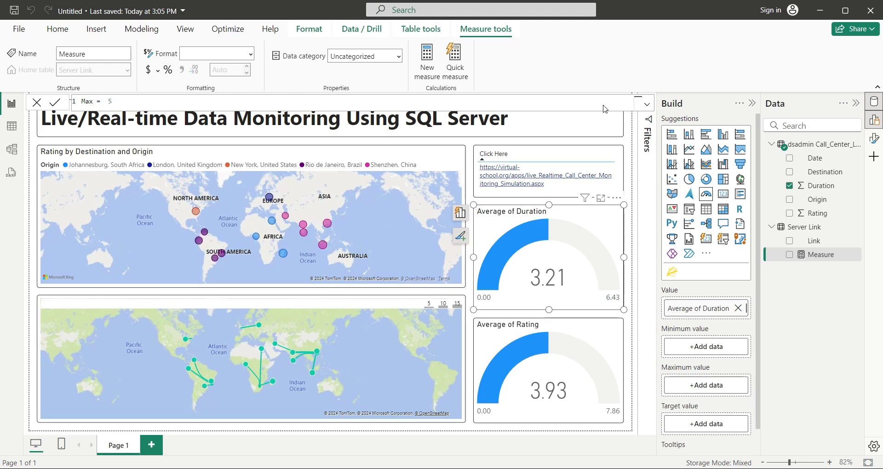
key(Return)
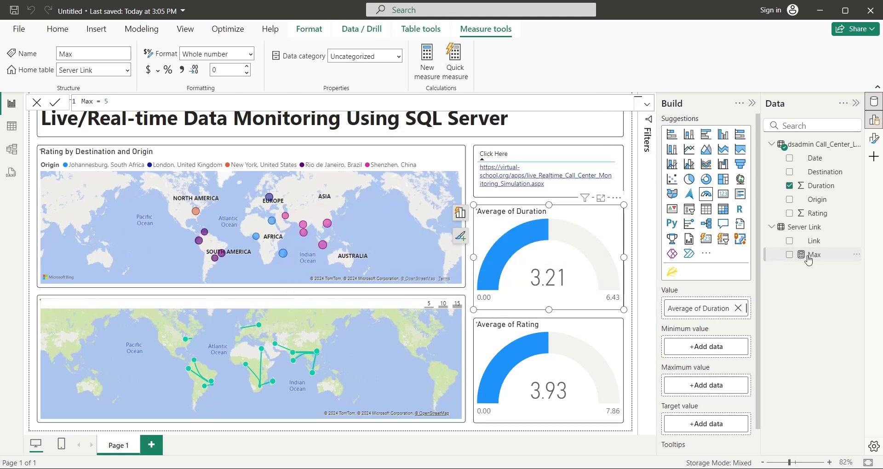
drag(809, 260, 707, 386)
click(601, 331)
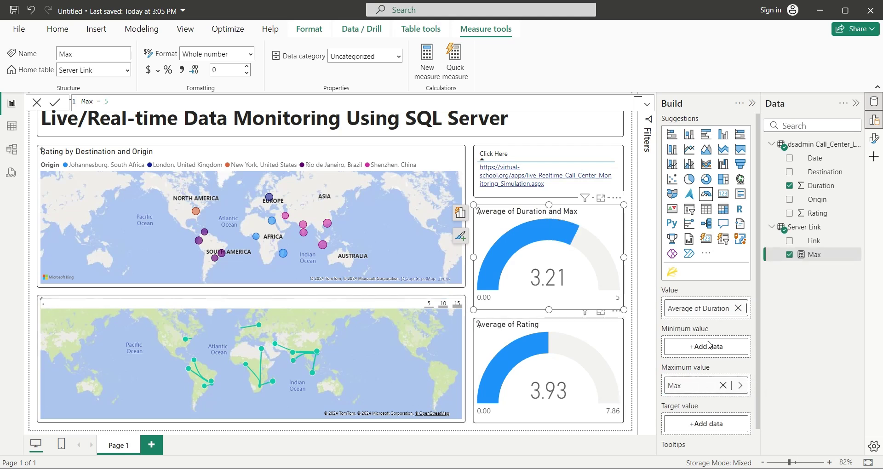
drag(814, 255, 708, 385)
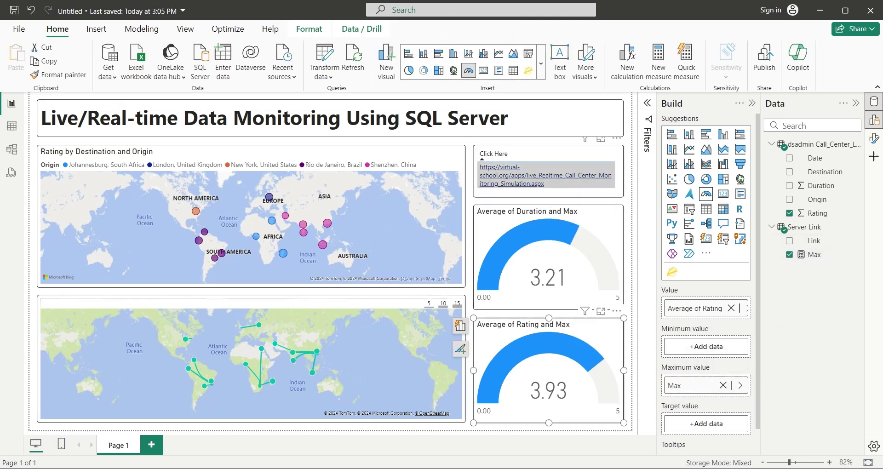
- Follow the Click Here link to start the live call-centre simulation in Chrome
ctrl+click(536, 181)
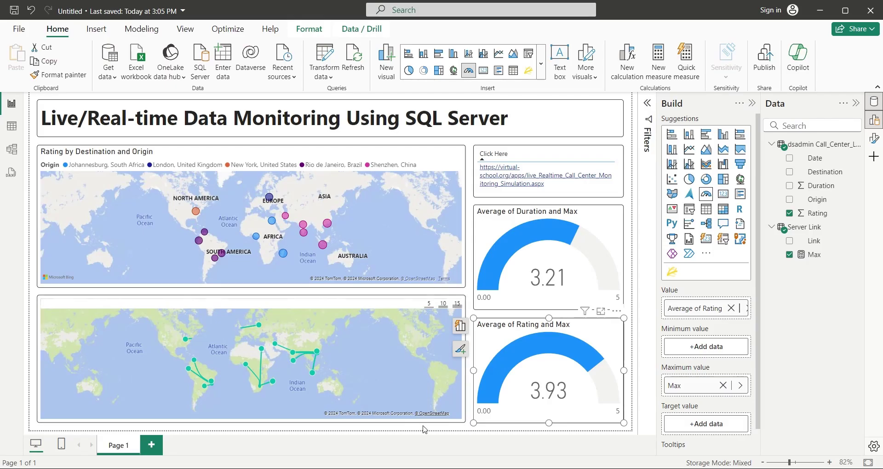